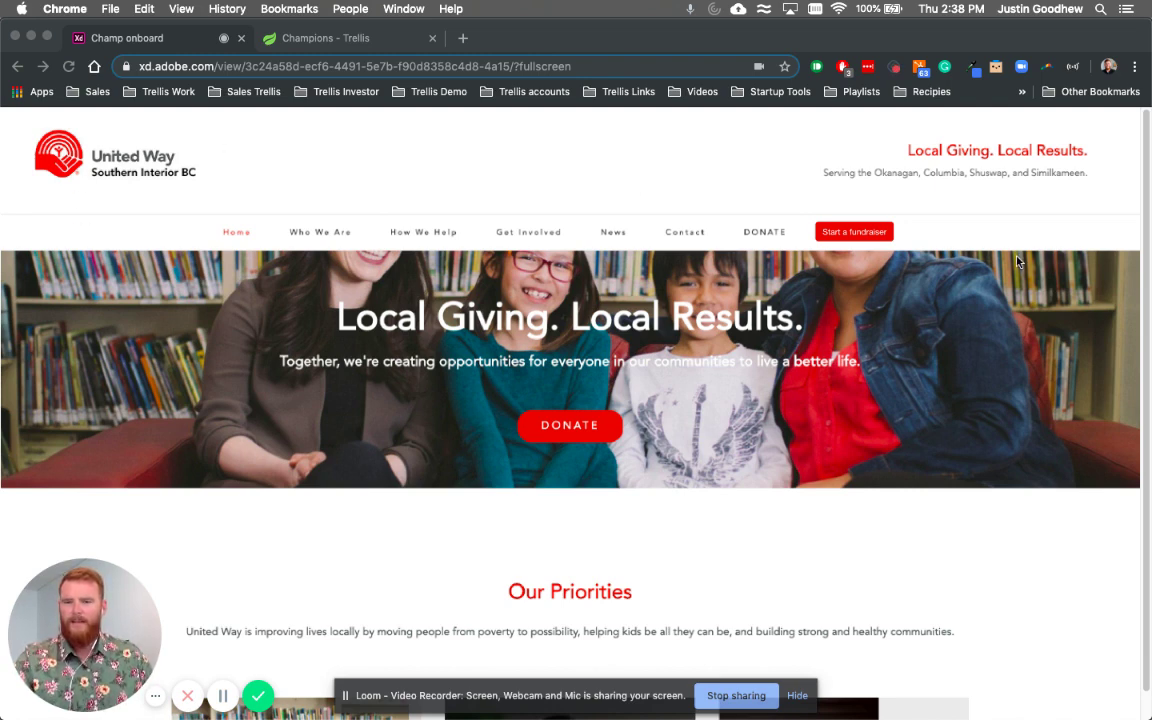
Step: Open the United Way prototype's Start a fundraiser screen from the top navigation bar
click(850, 233)
Step: Choose Start from scratch in the XD prototype and switch to the Trellis Chrome window
click(850, 234)
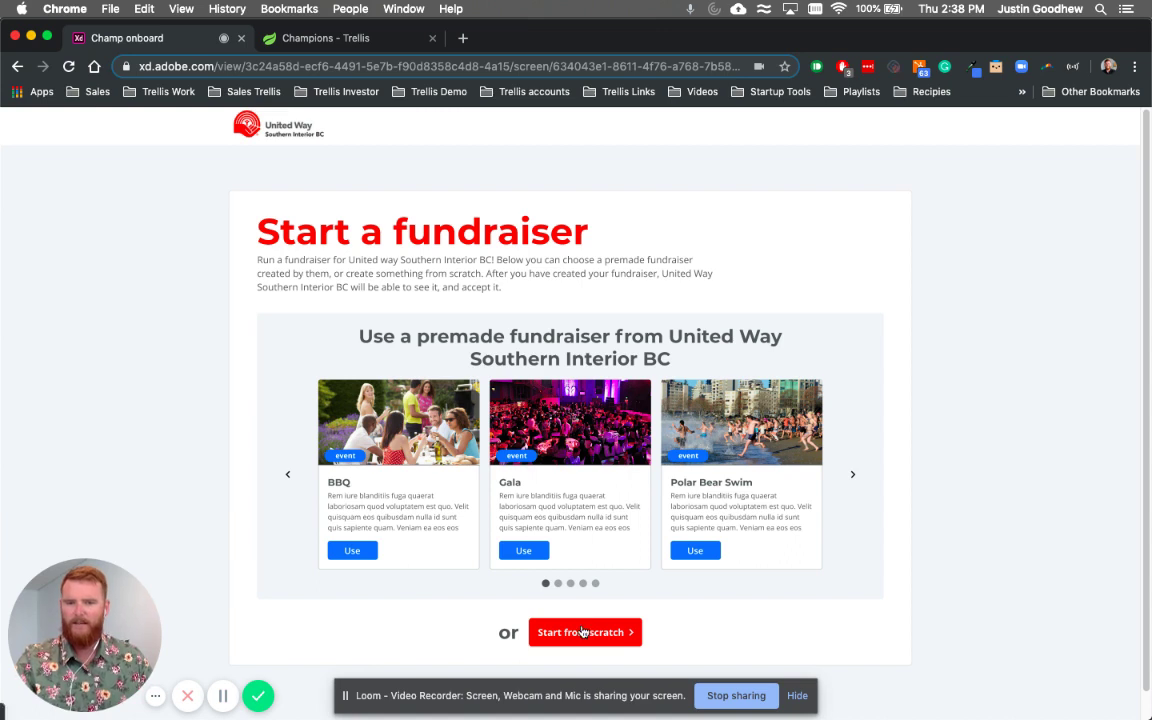
click(583, 632)
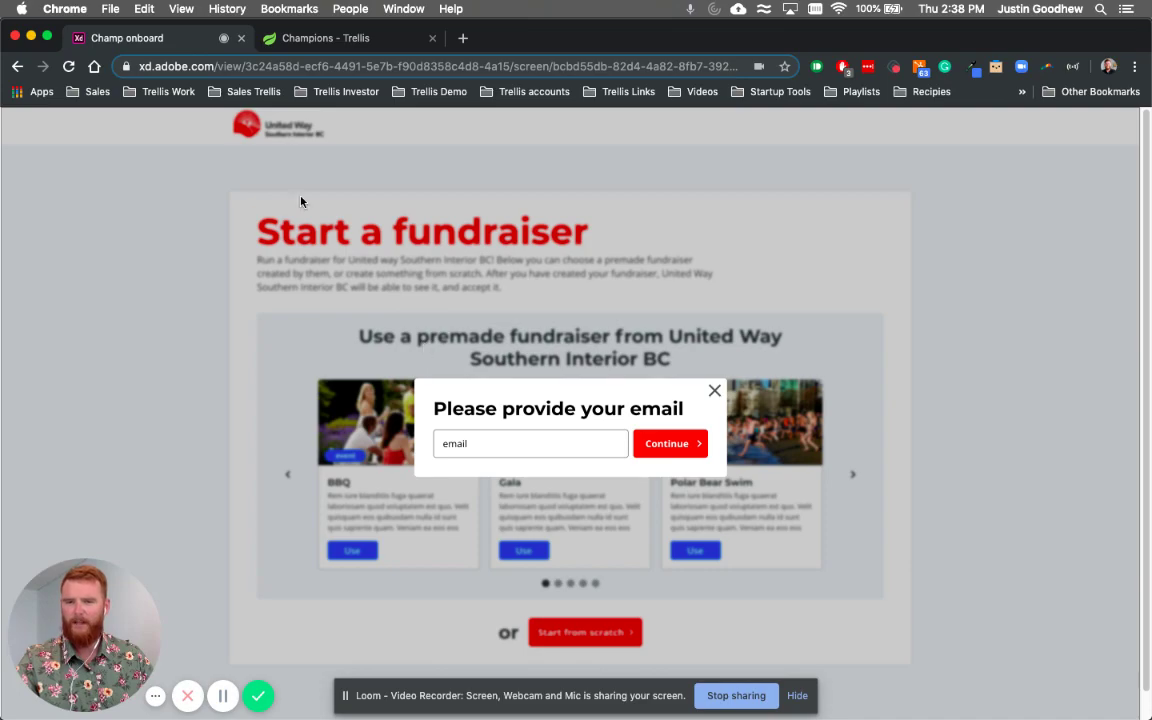
key(ctrl+Up)
click(368, 342)
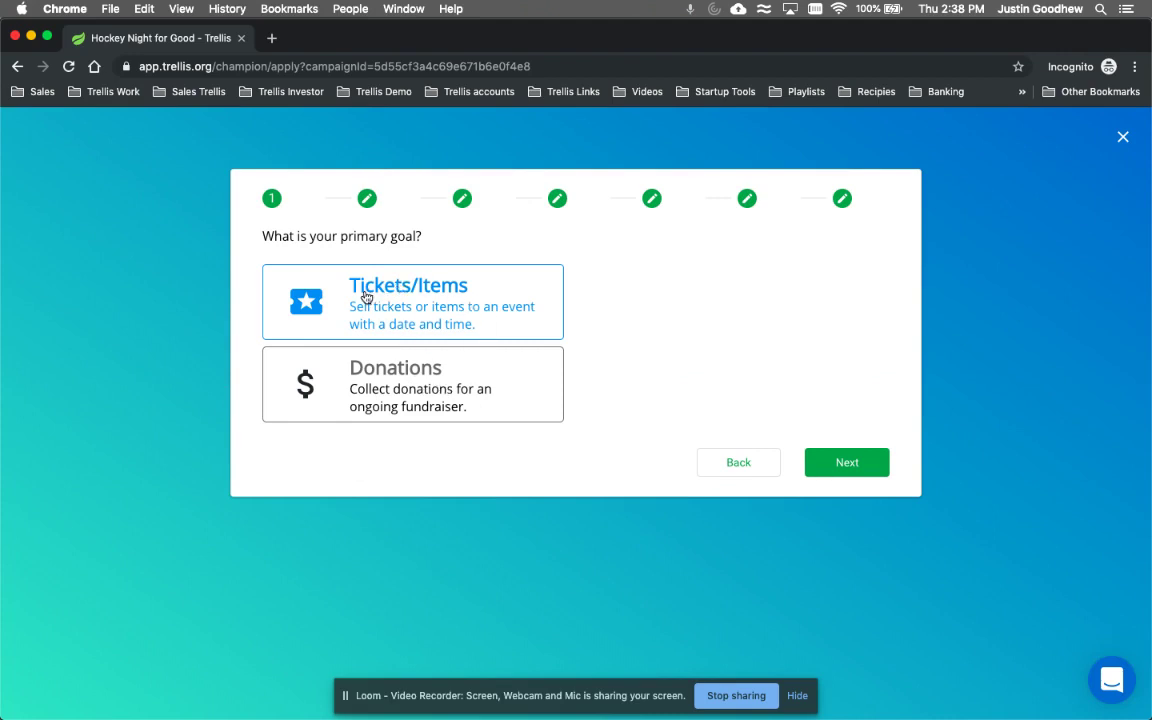
Step: Choose Tickets/Items, keep 'Yes – ask at checkout', and pick the Featured Graphic layout
click(829, 470)
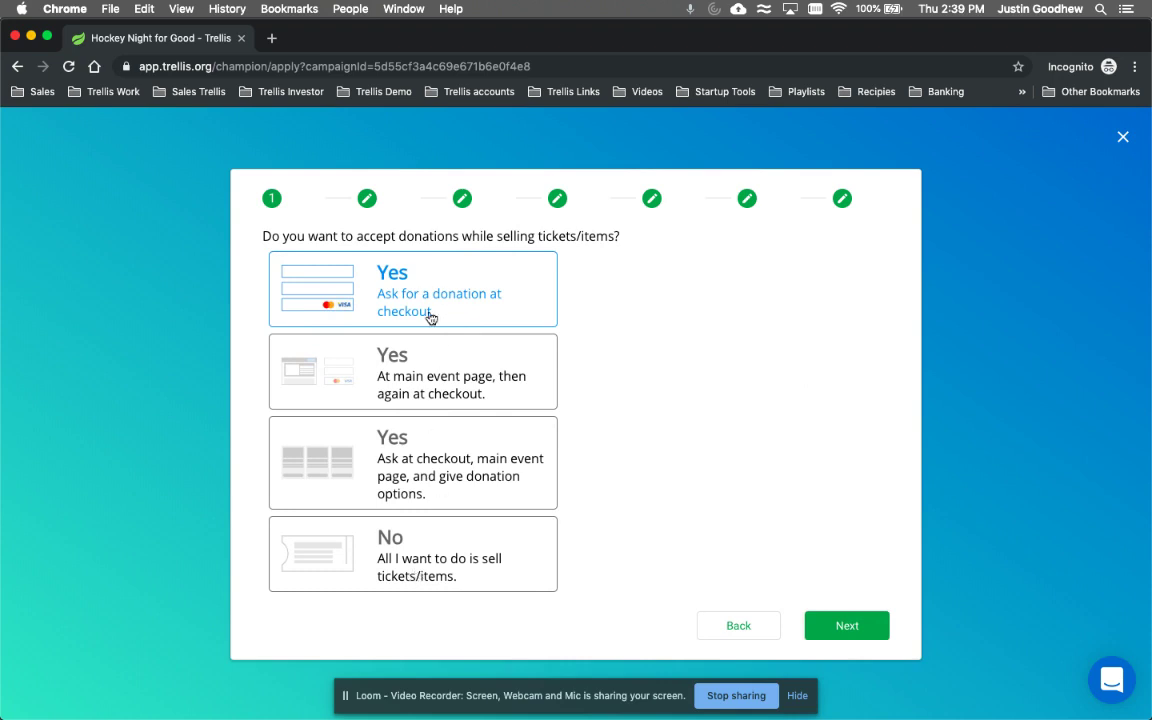
click(848, 624)
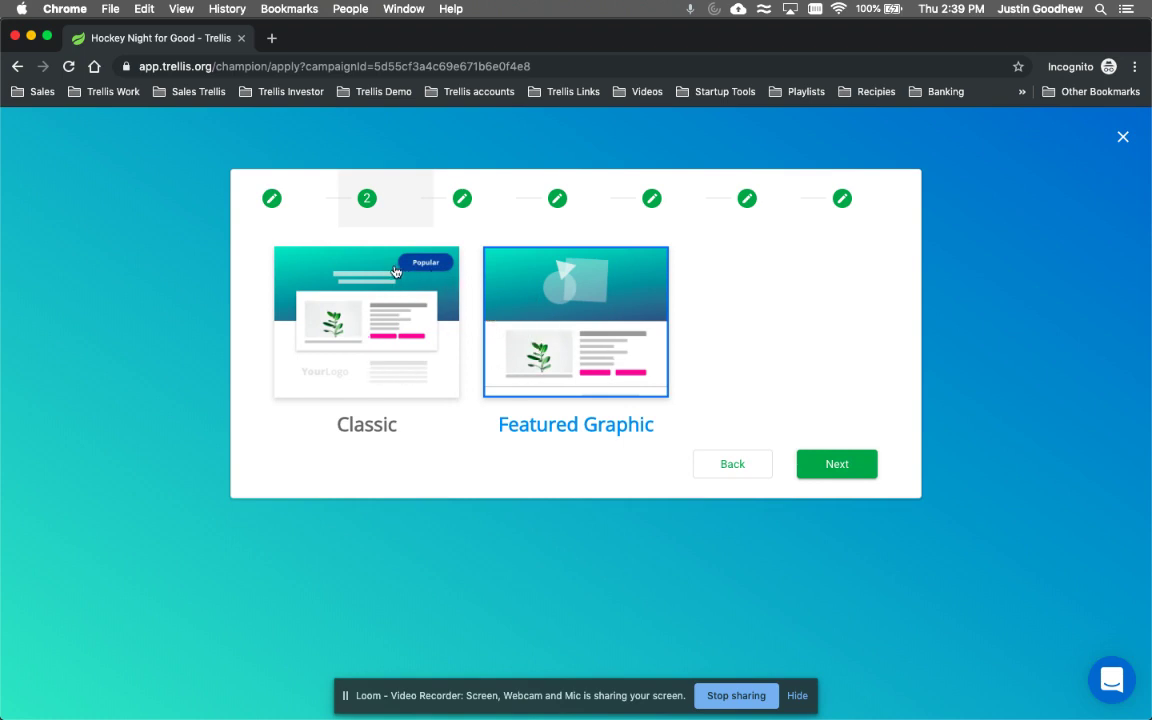
click(837, 465)
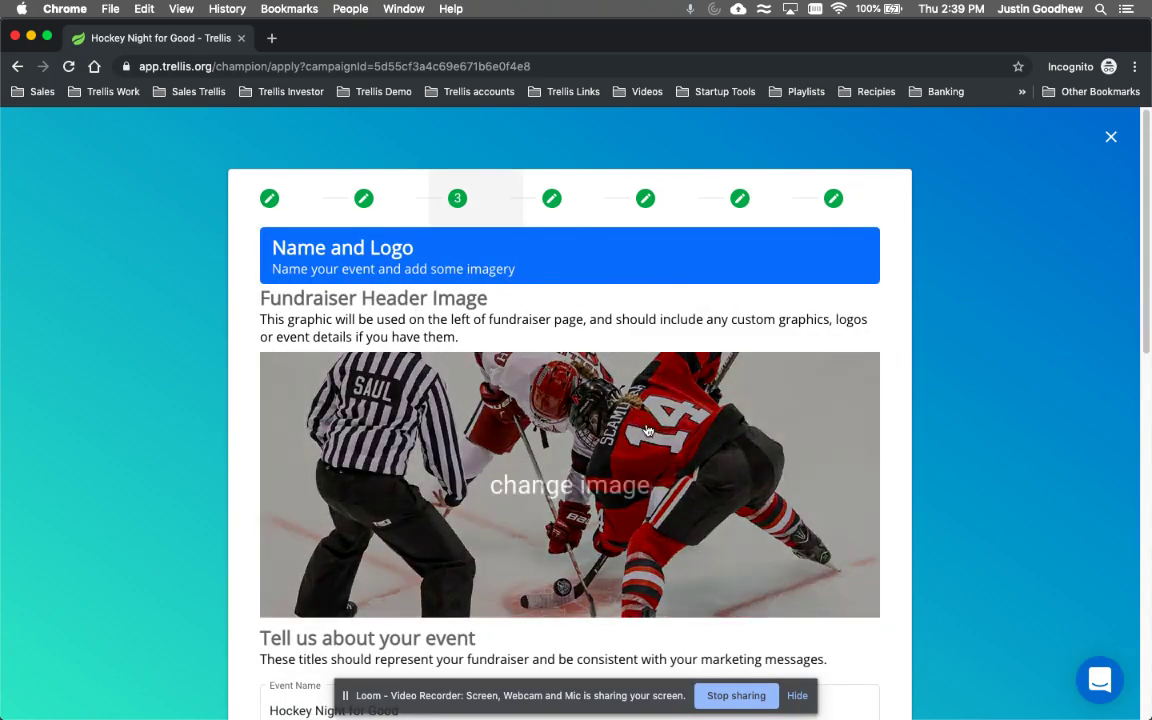
scroll(650, 434, down, 1)
scroll(650, 434, down, 3)
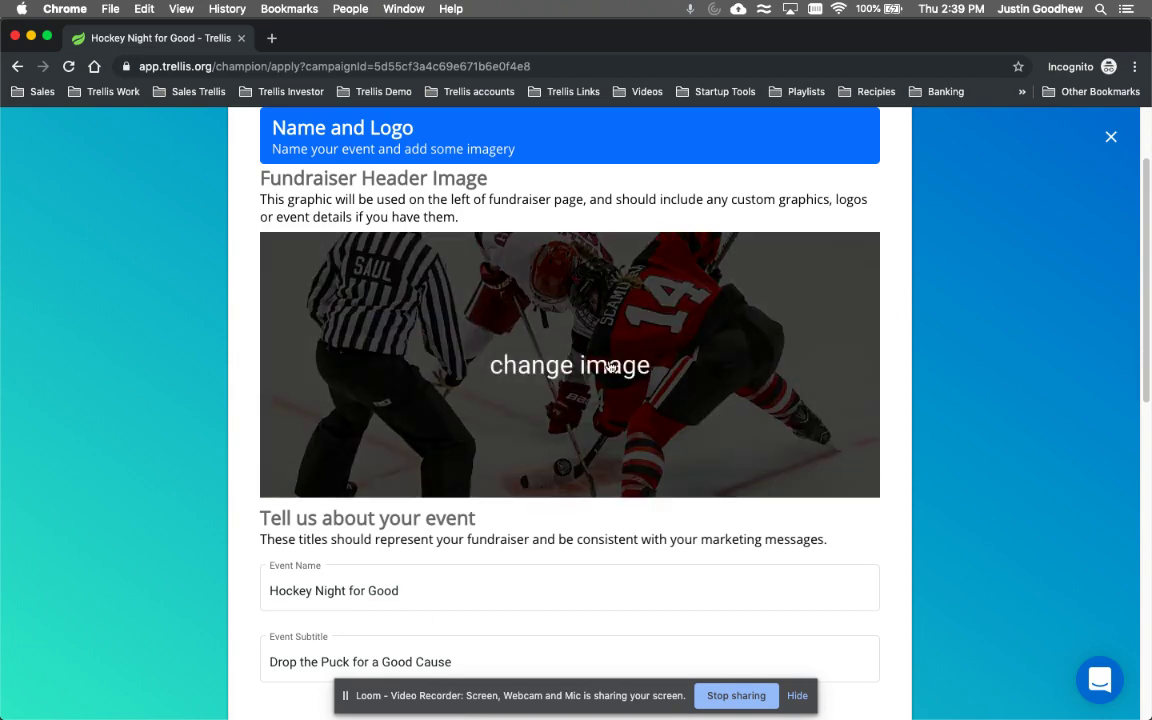
click(612, 367)
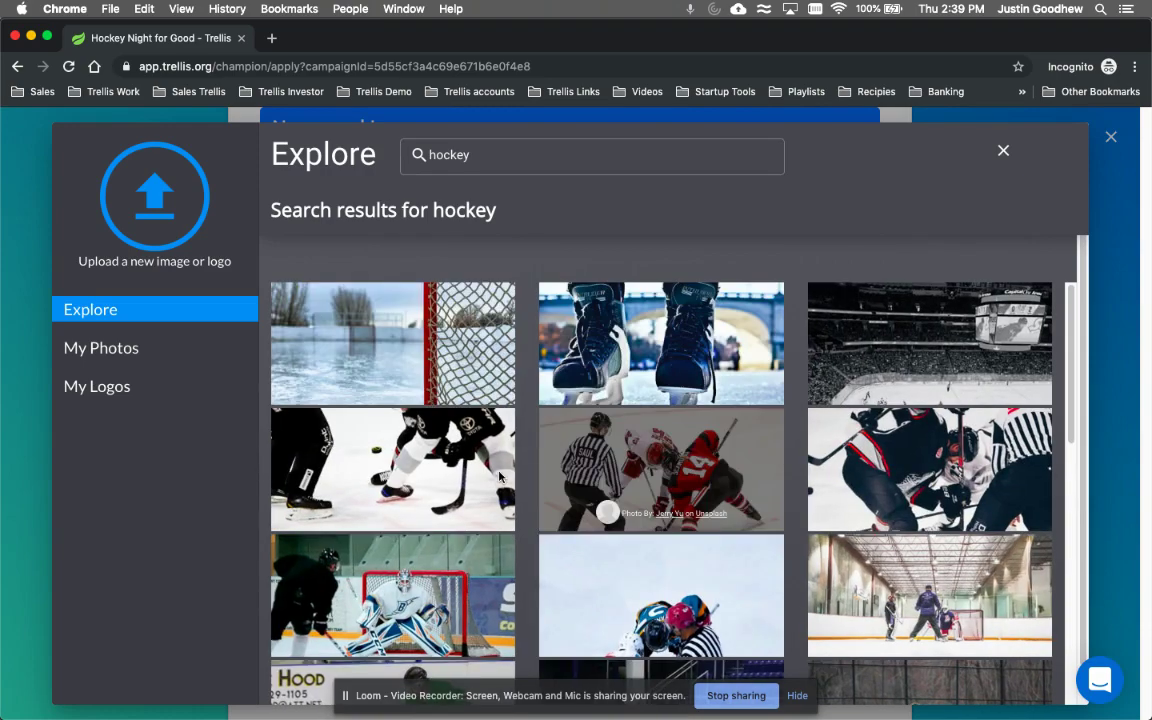
scroll(700, 600, down, 5)
scroll(724, 594, up, 5)
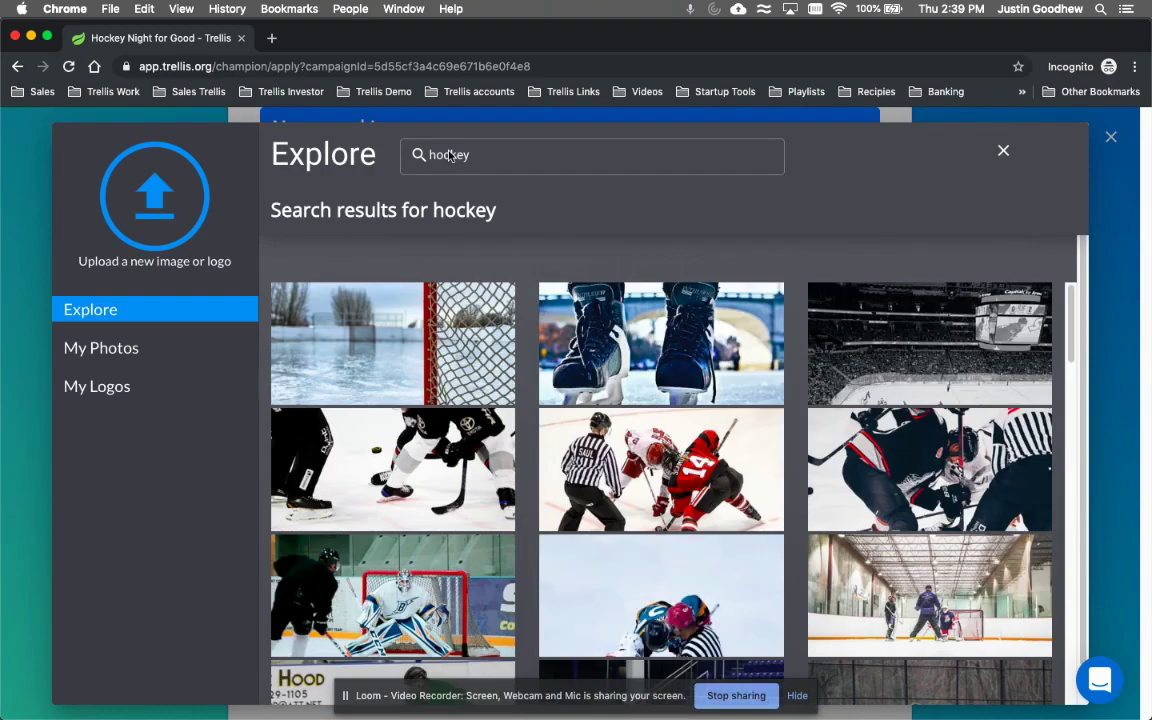
double_click(439, 154)
drag(478, 156, 428, 157)
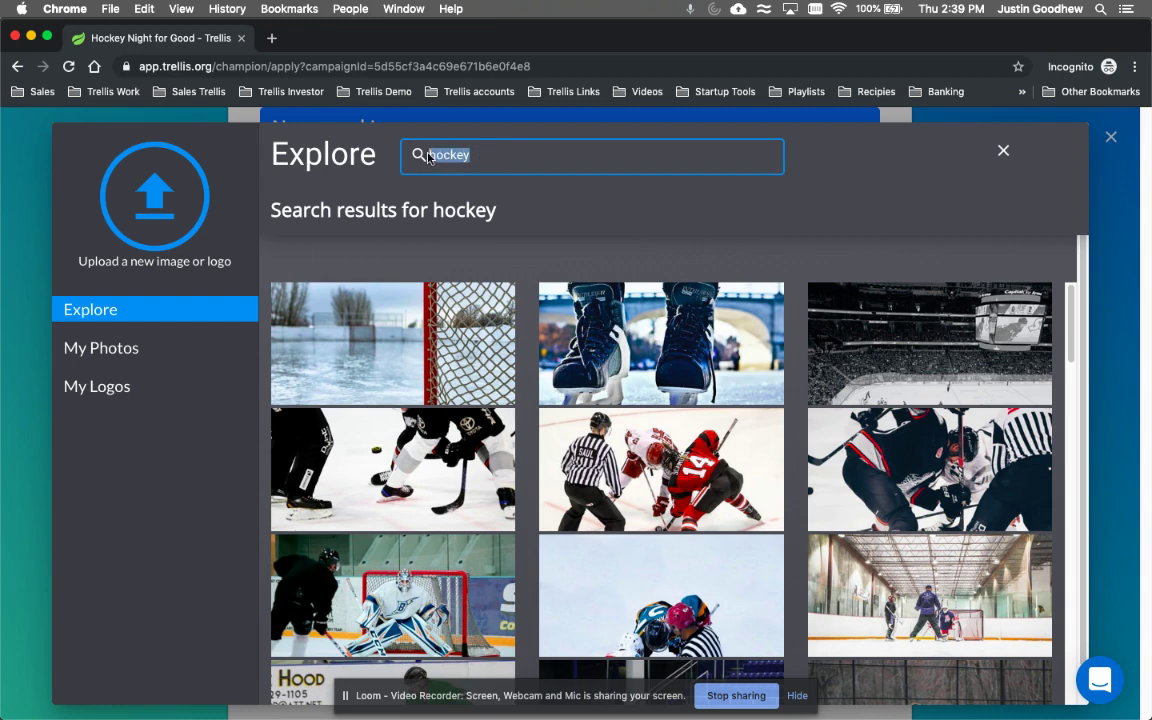
text(dogs)
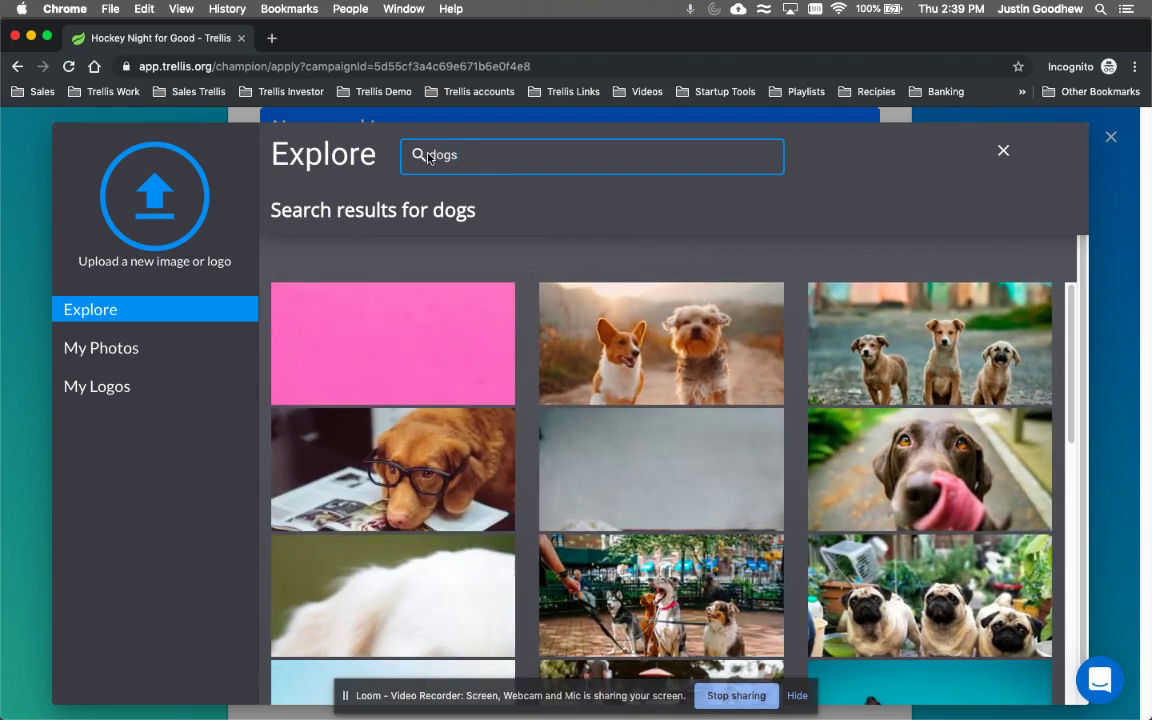
drag(470, 155, 421, 157)
text(gala)
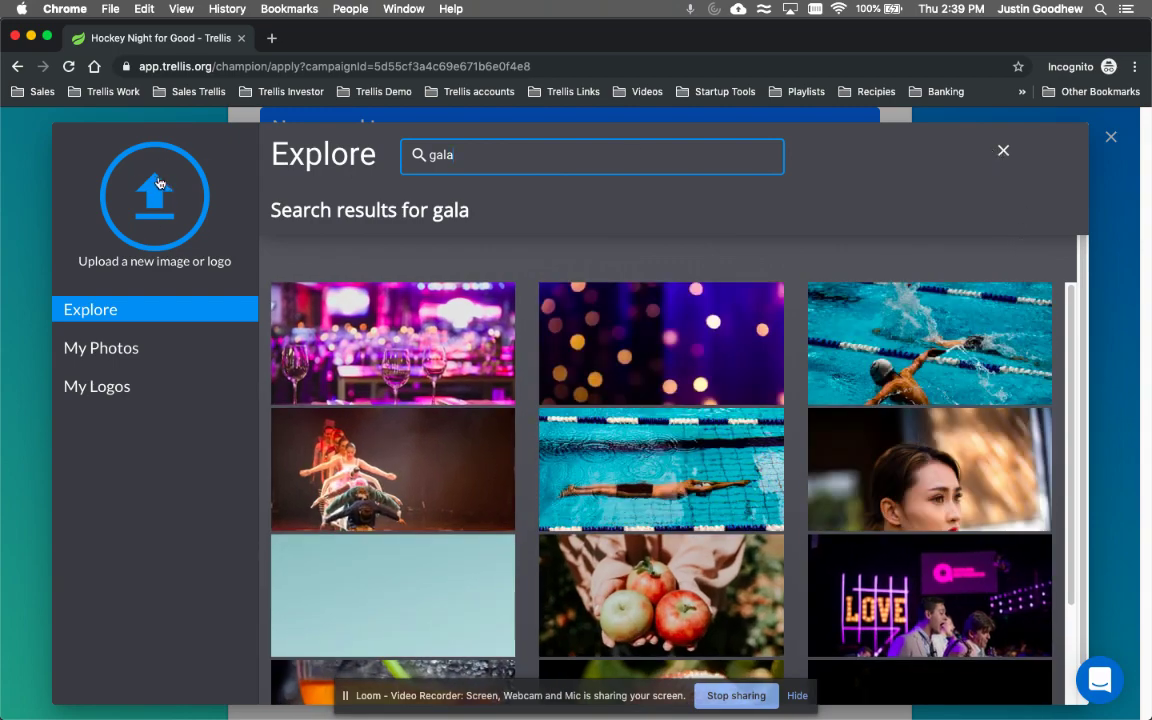
click(1003, 151)
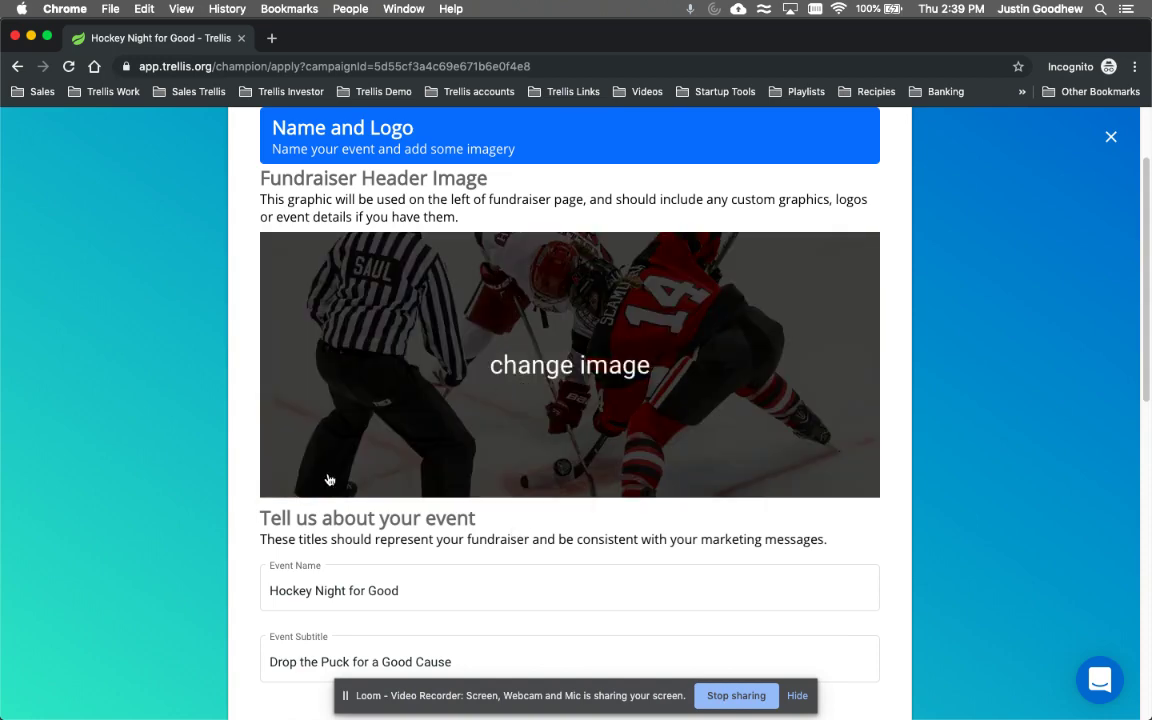
Step: Scroll past the Hockey Night In Canada video and Trellis logo sections, keeping both
scroll(350, 585, down, 5)
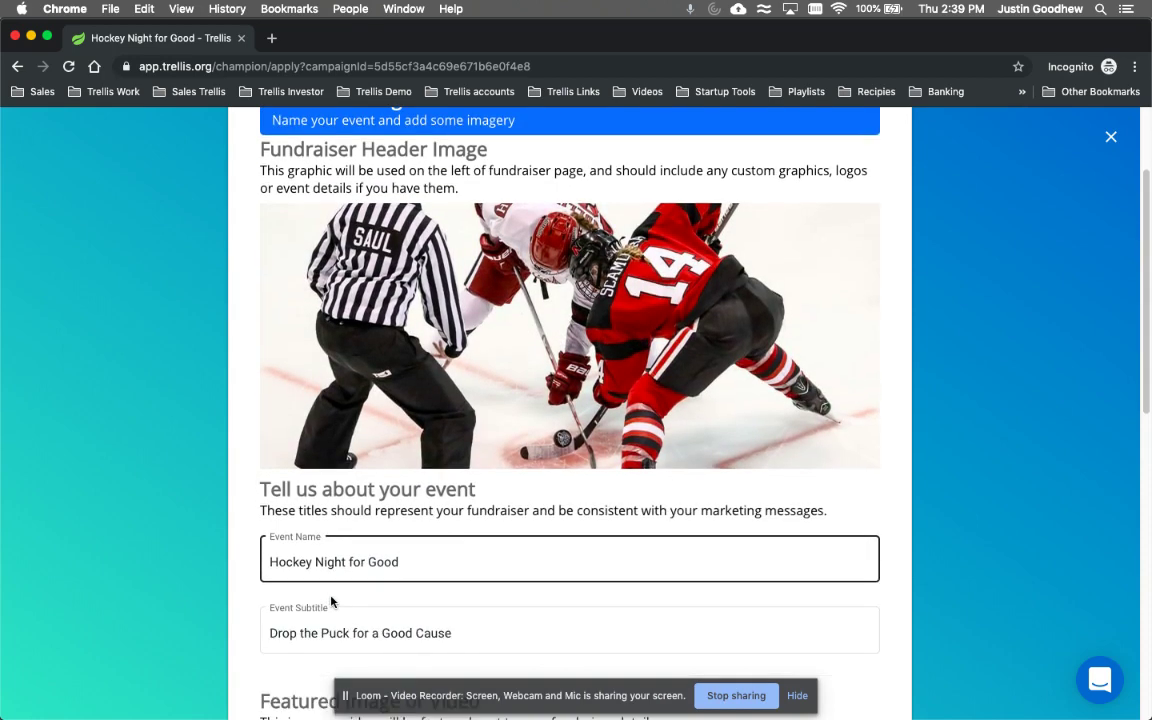
scroll(333, 601, down, 8)
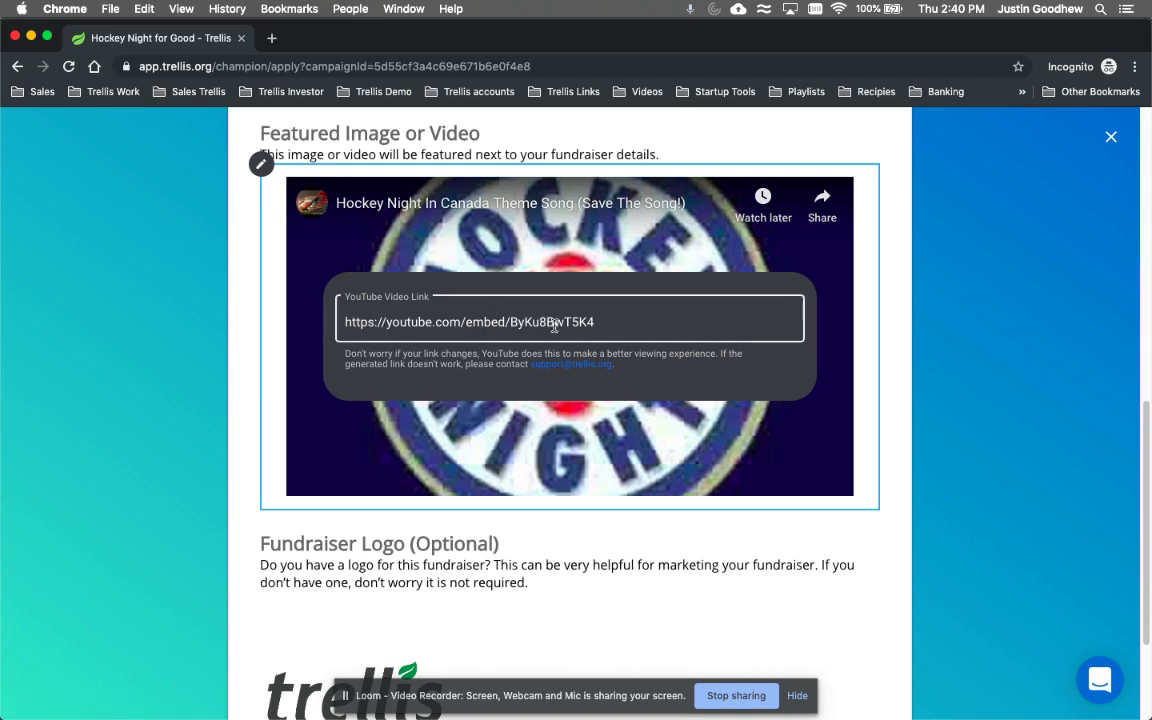
scroll(555, 328, down, 1)
scroll(555, 330, down, 5)
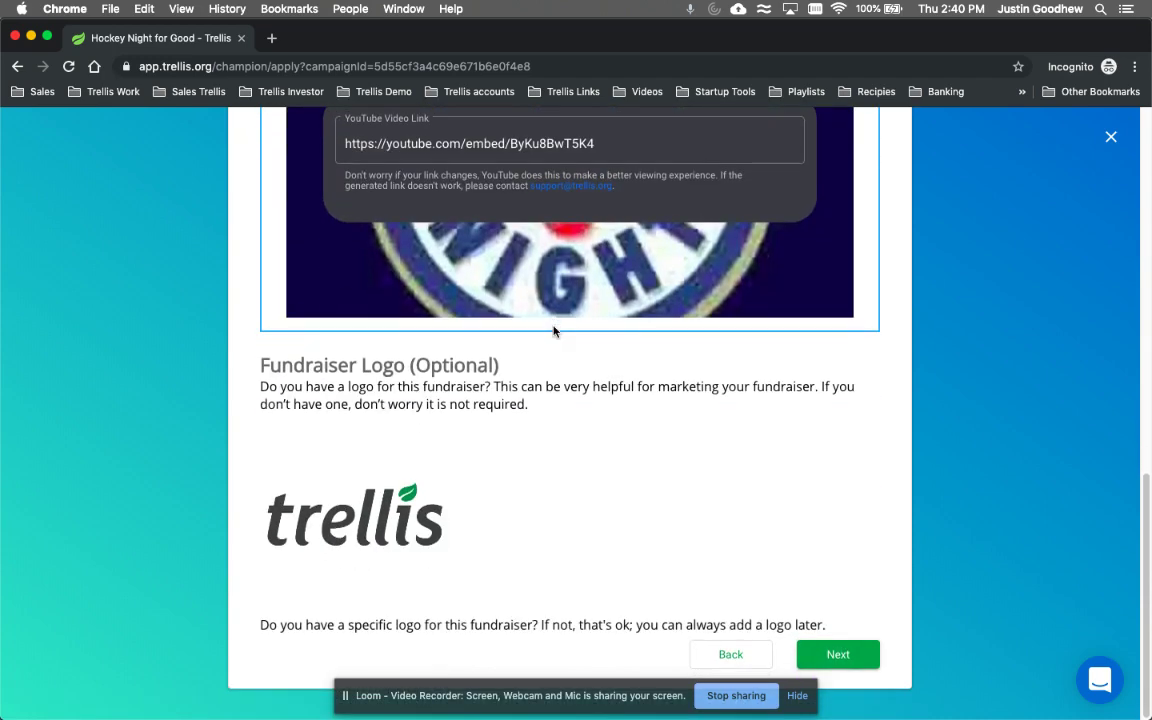
mouse_move(368, 500)
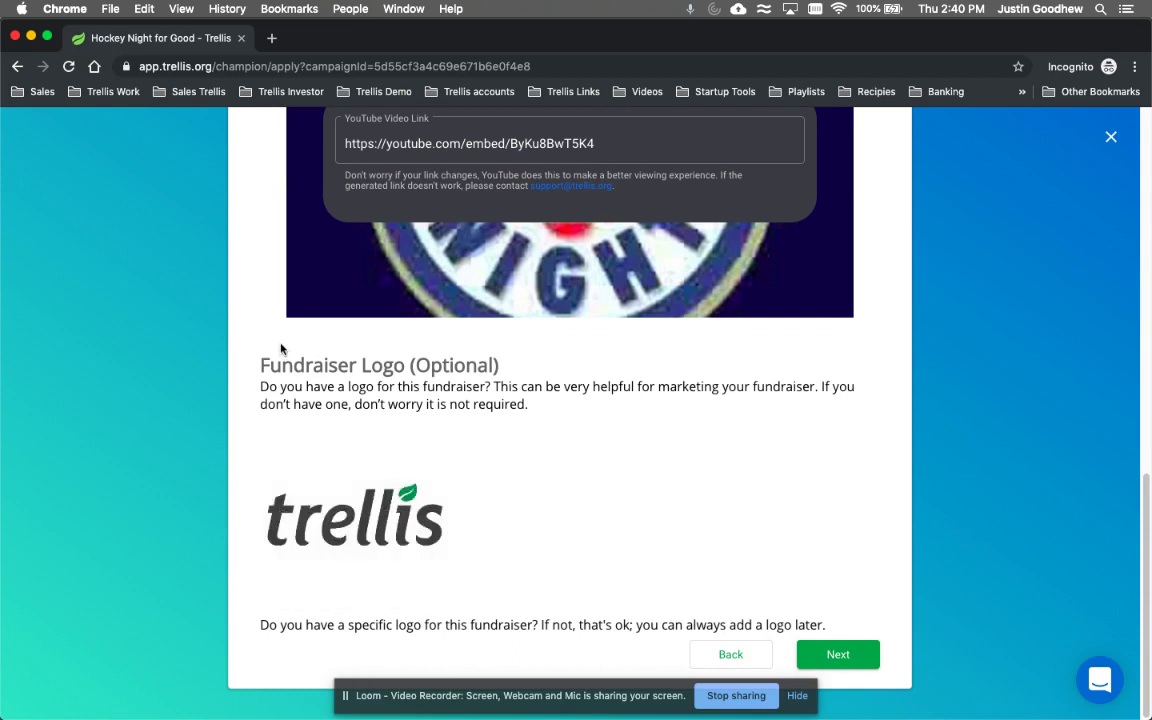
Step: Review the prefilled email, location, 8/29/2019 5:00–7:00 pm times and hockey description
click(835, 660)
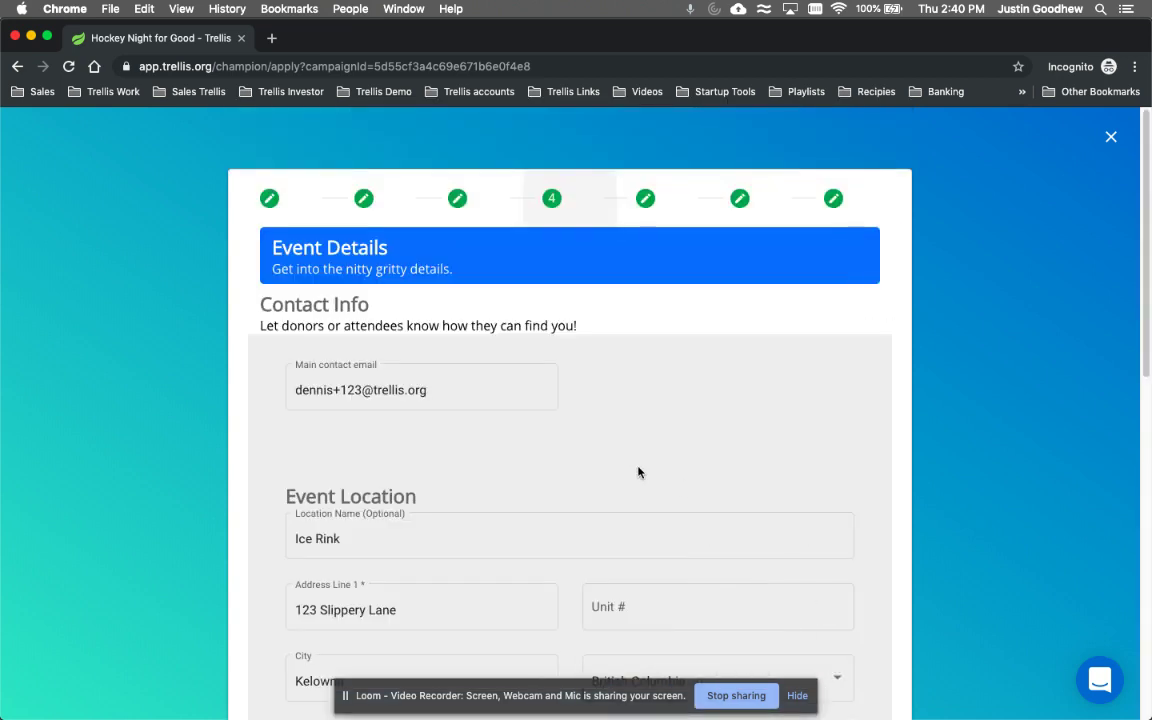
scroll(637, 471, down, 1)
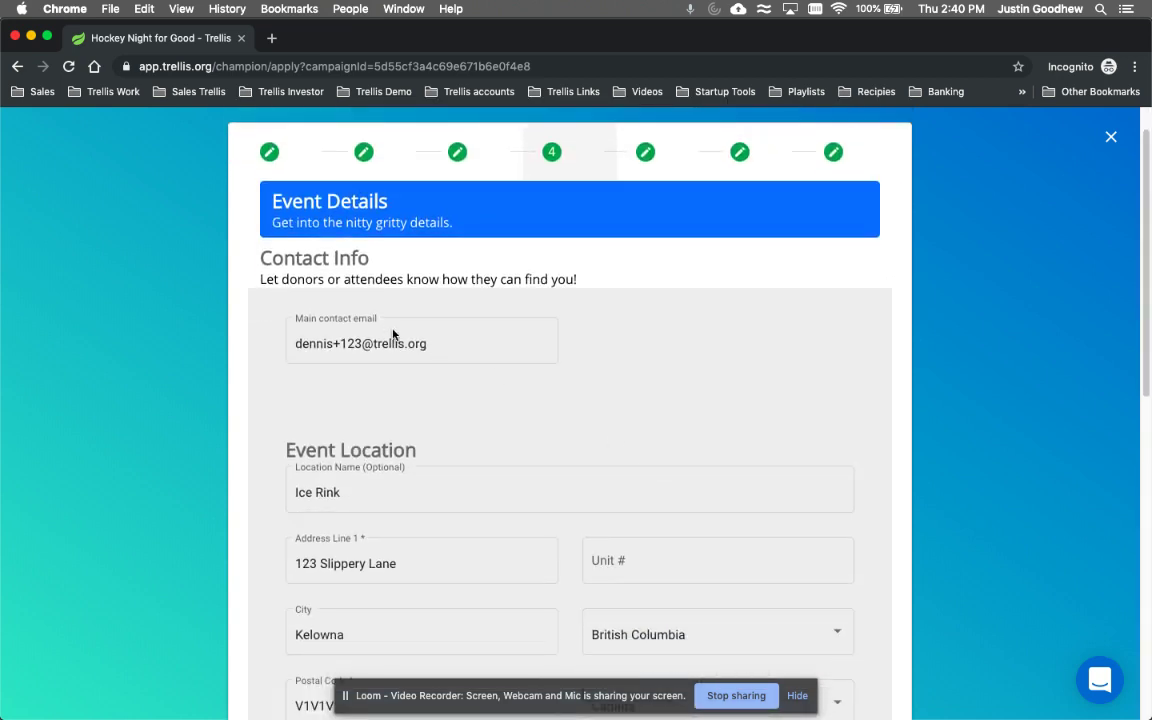
click(337, 343)
scroll(337, 343, down, 3)
click(308, 317)
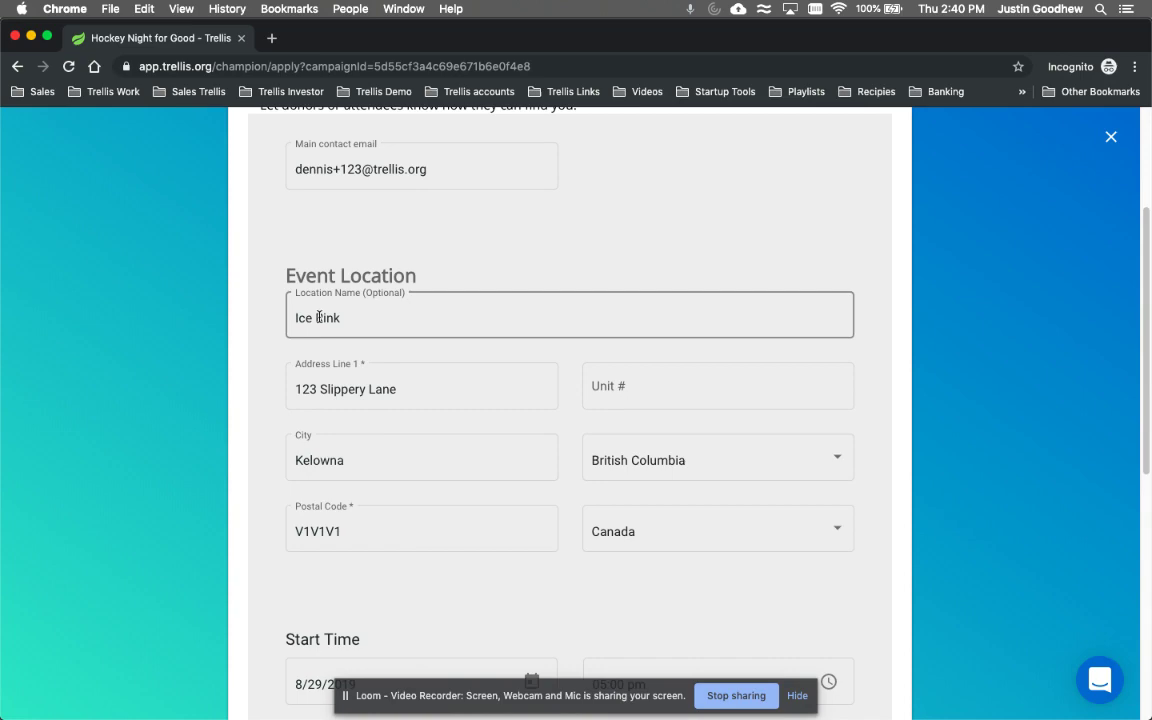
scroll(459, 309, down, 5)
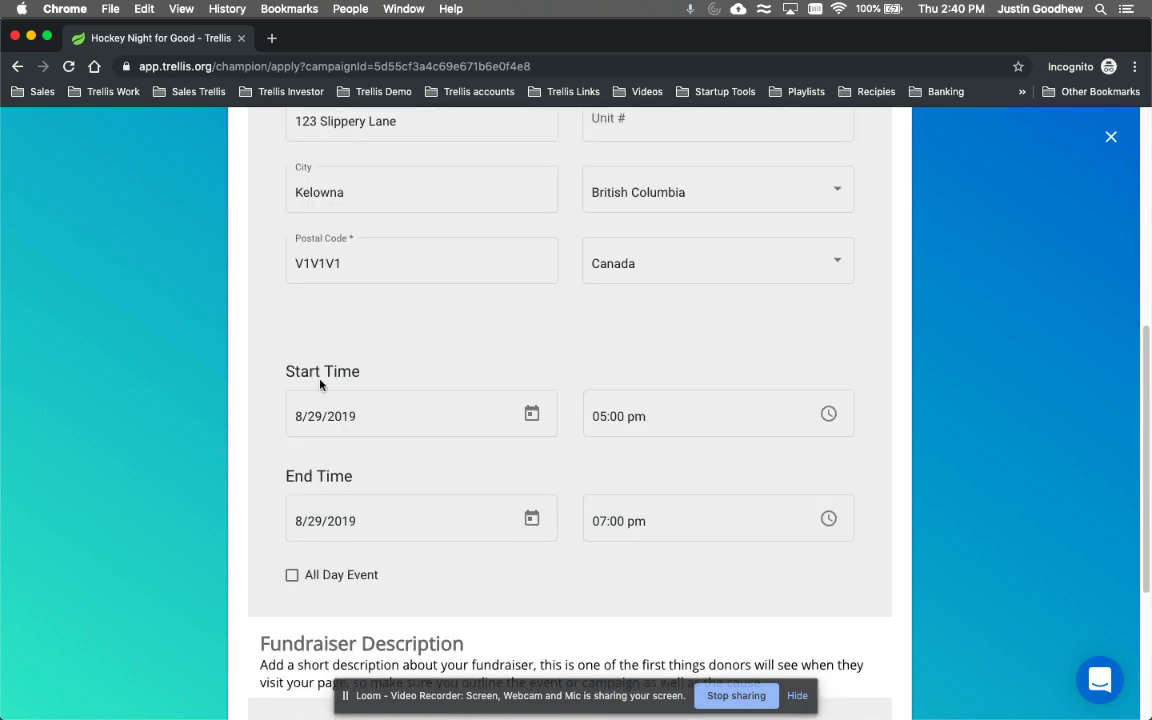
scroll(320, 384, down, 5)
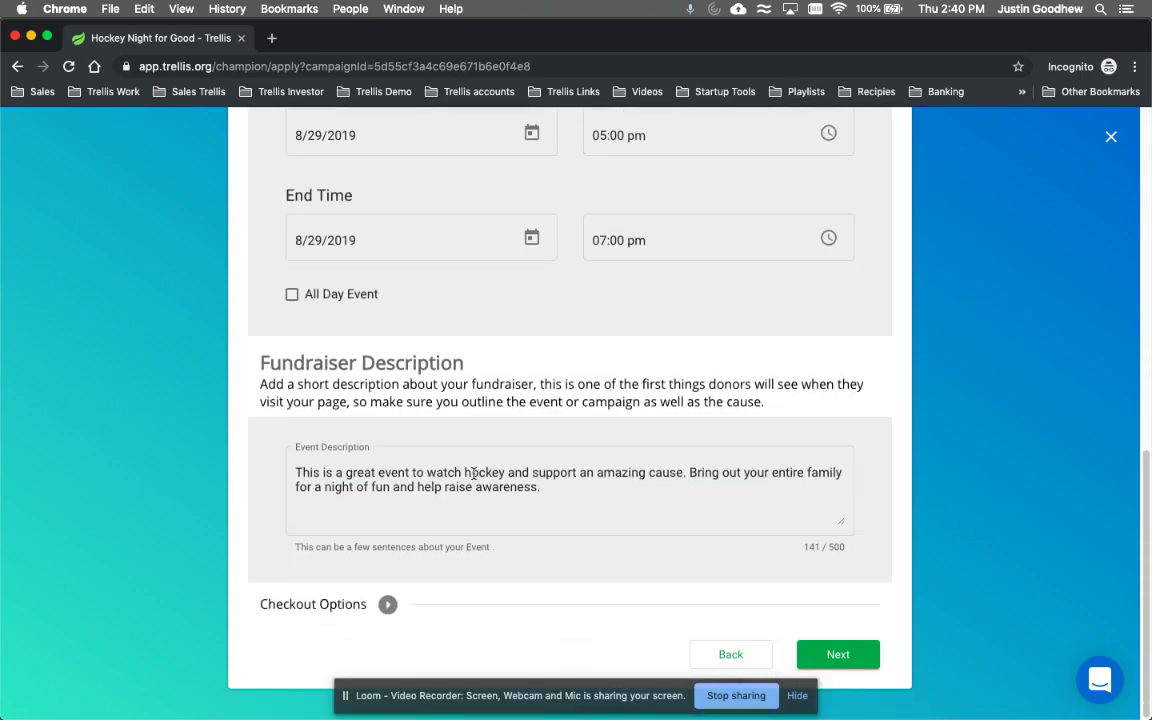
Step: Return the General Admission ticket price to $100
click(862, 662)
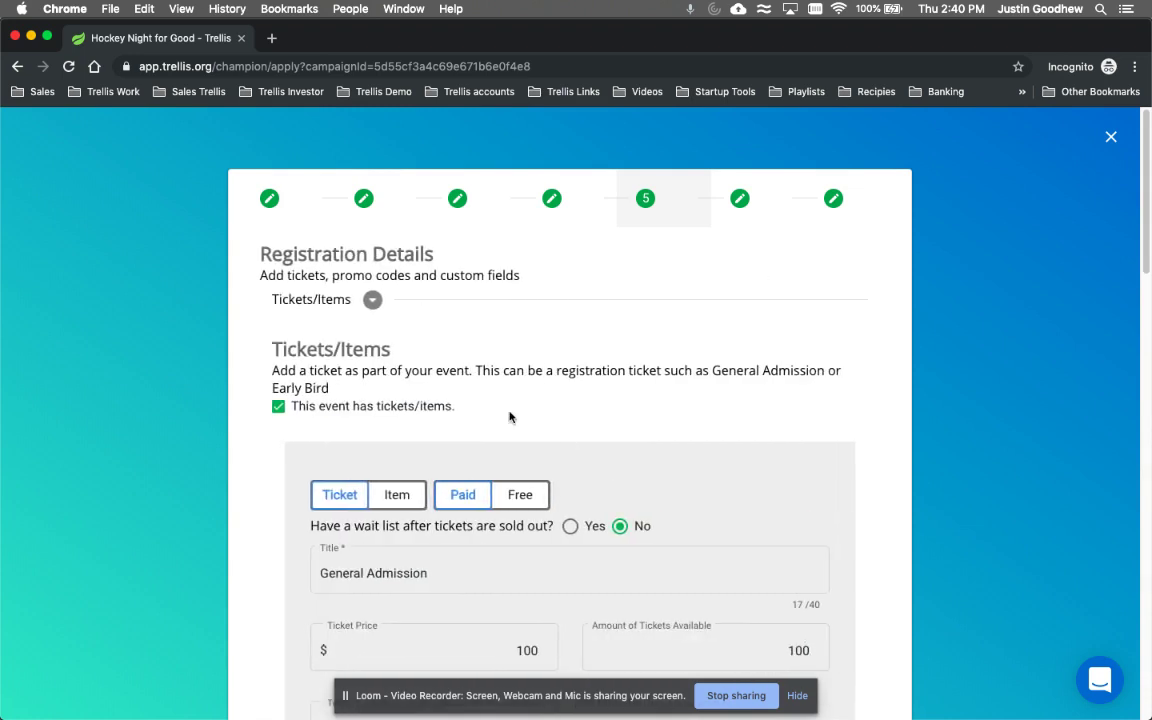
scroll(499, 422, down, 2)
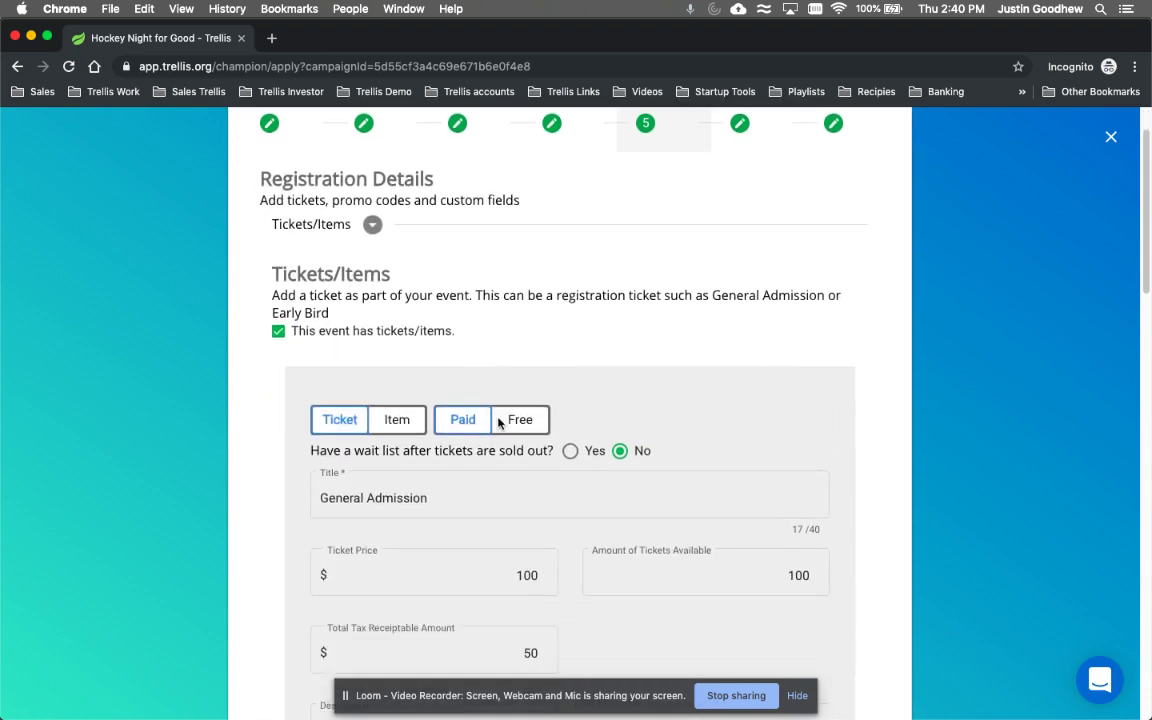
click(437, 492)
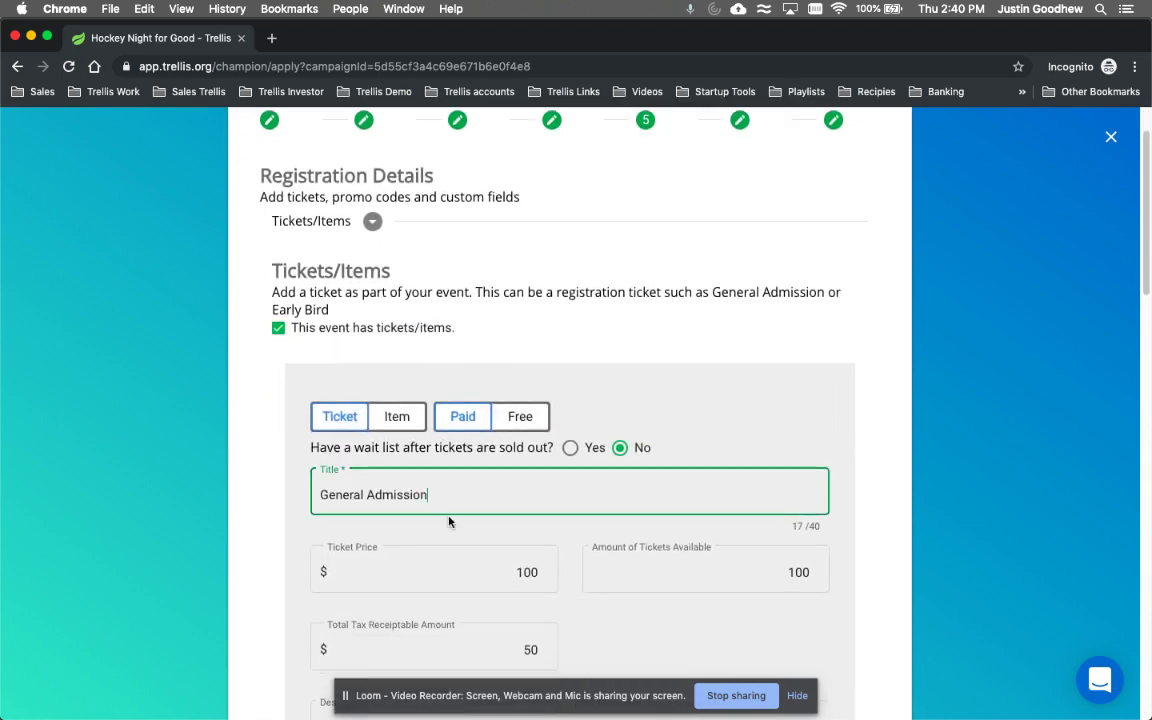
click(501, 576)
text(95)
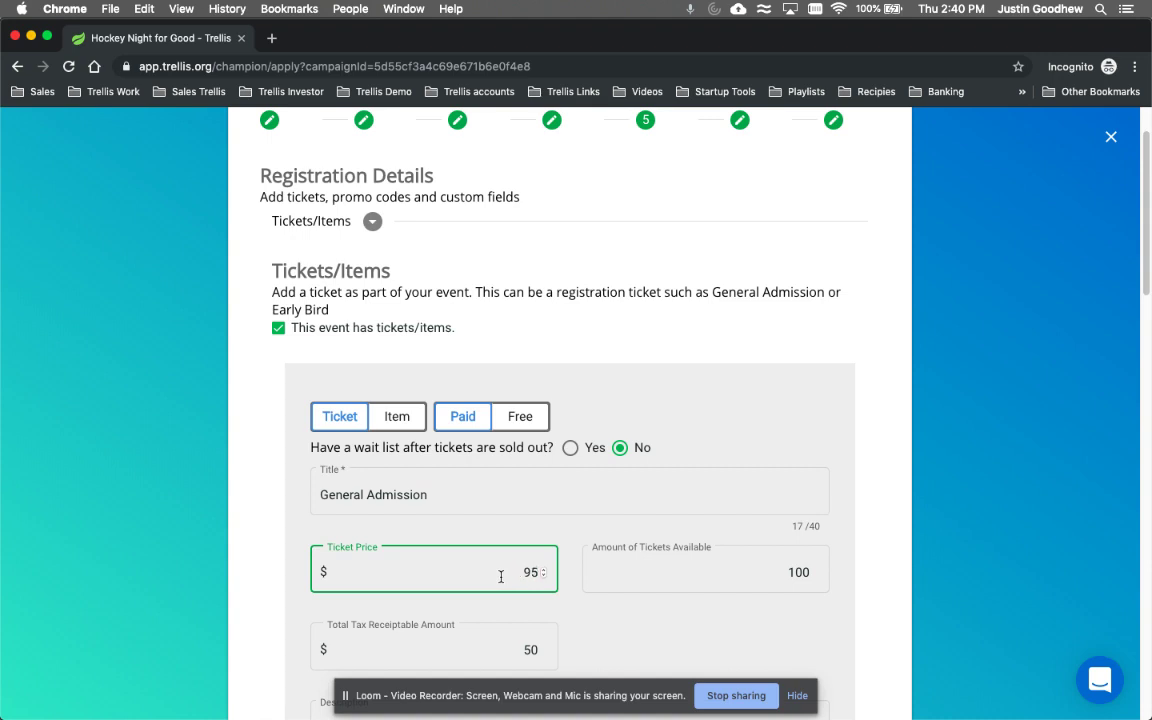
key(Up)
key(Up)
click(249, 537)
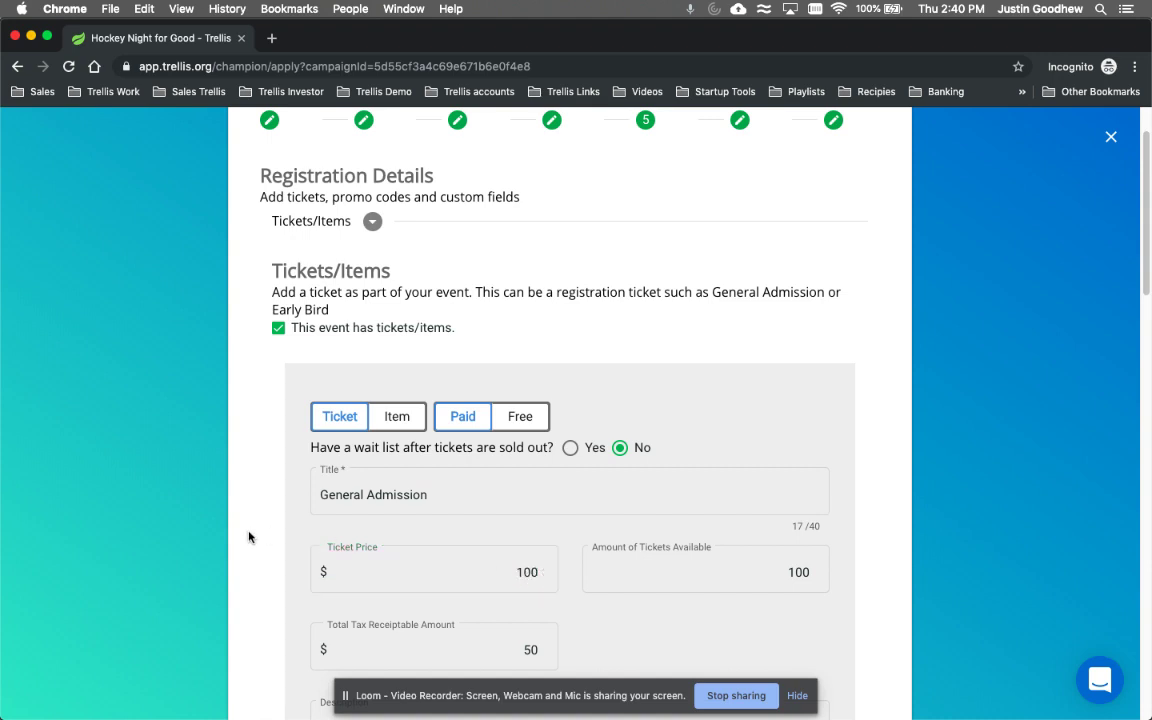
Step: Check the $500 Sponsor a player ticket: 10 available, on sale 8/15–8/29/2019
scroll(249, 537, down, 5)
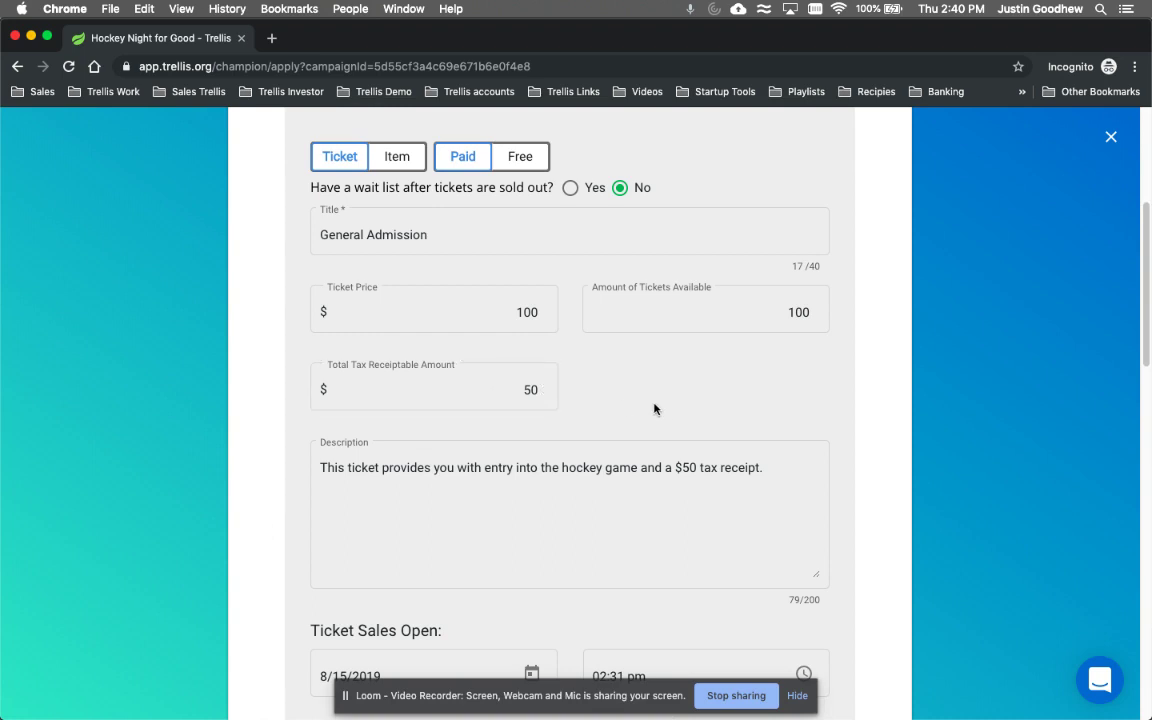
scroll(638, 406, down, 10)
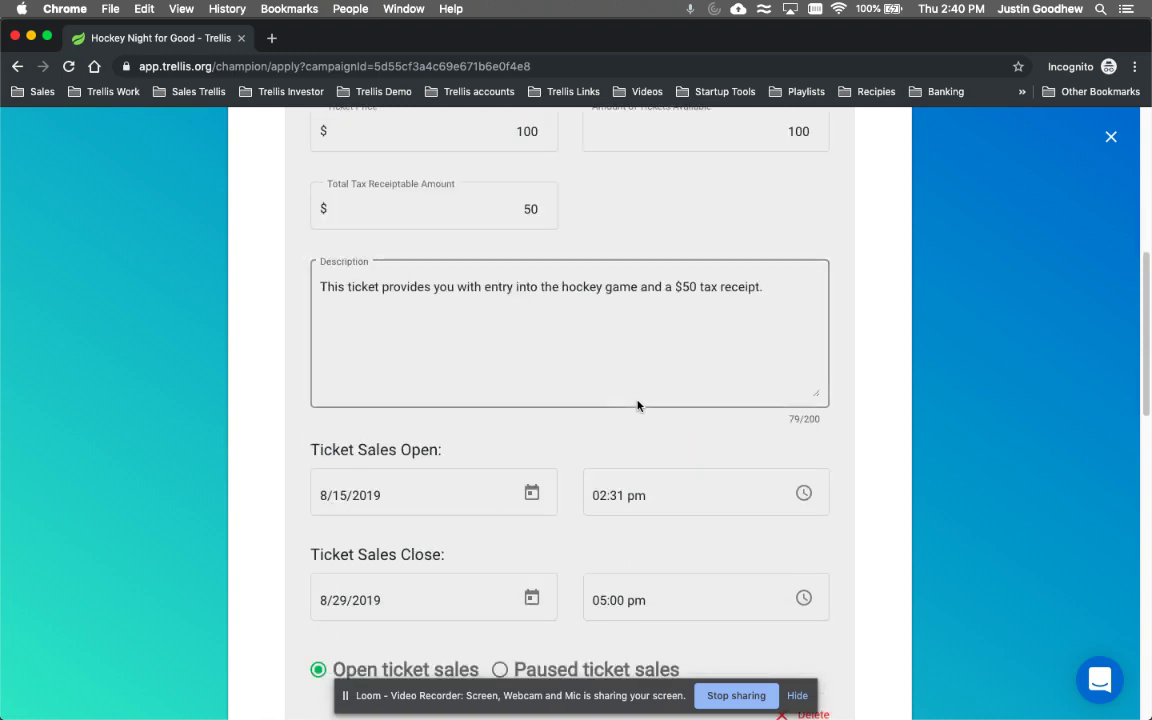
scroll(636, 406, down, 2)
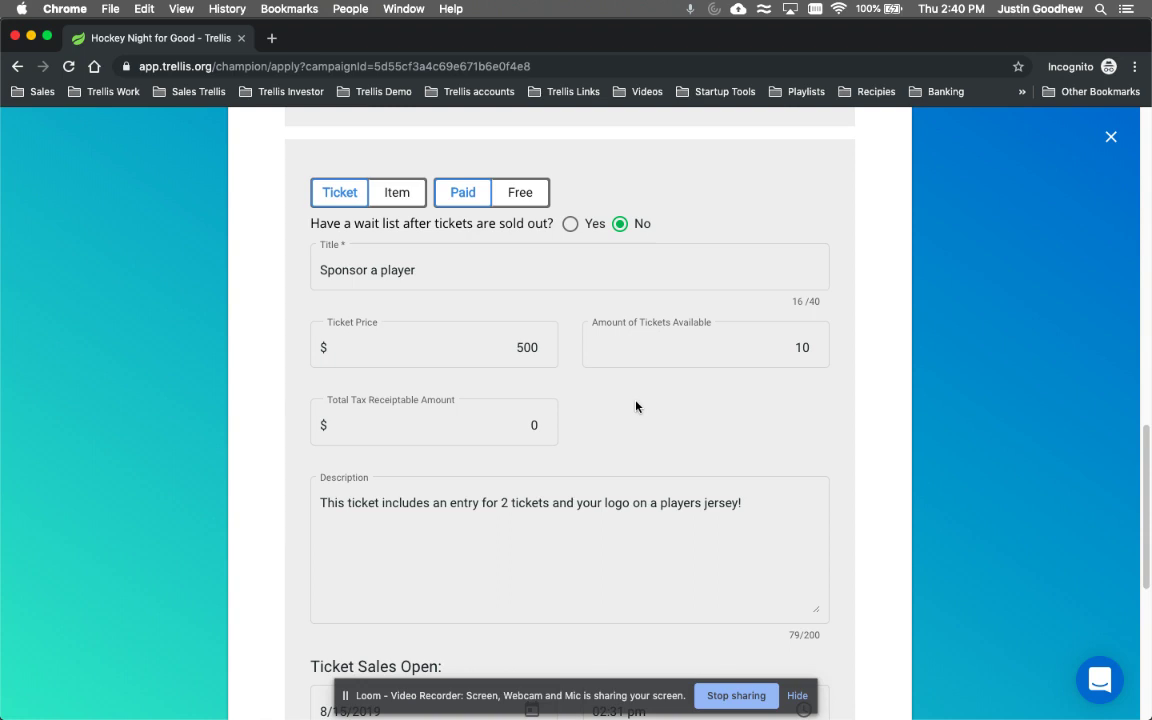
click(386, 267)
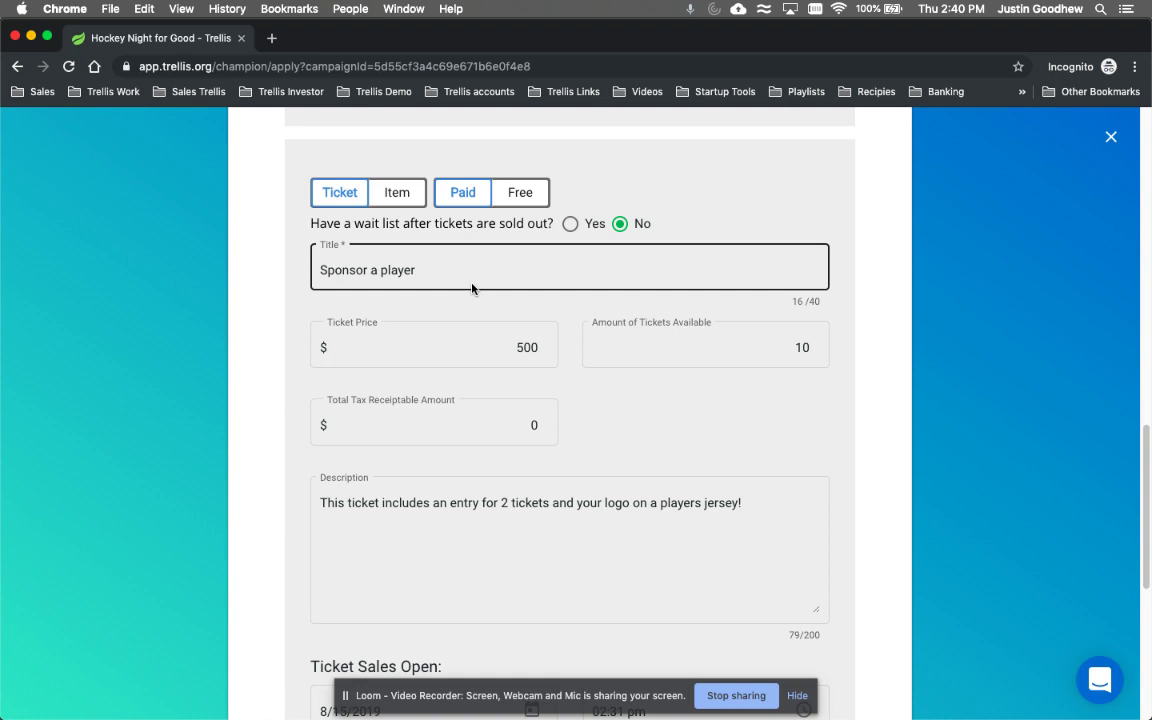
click(490, 325)
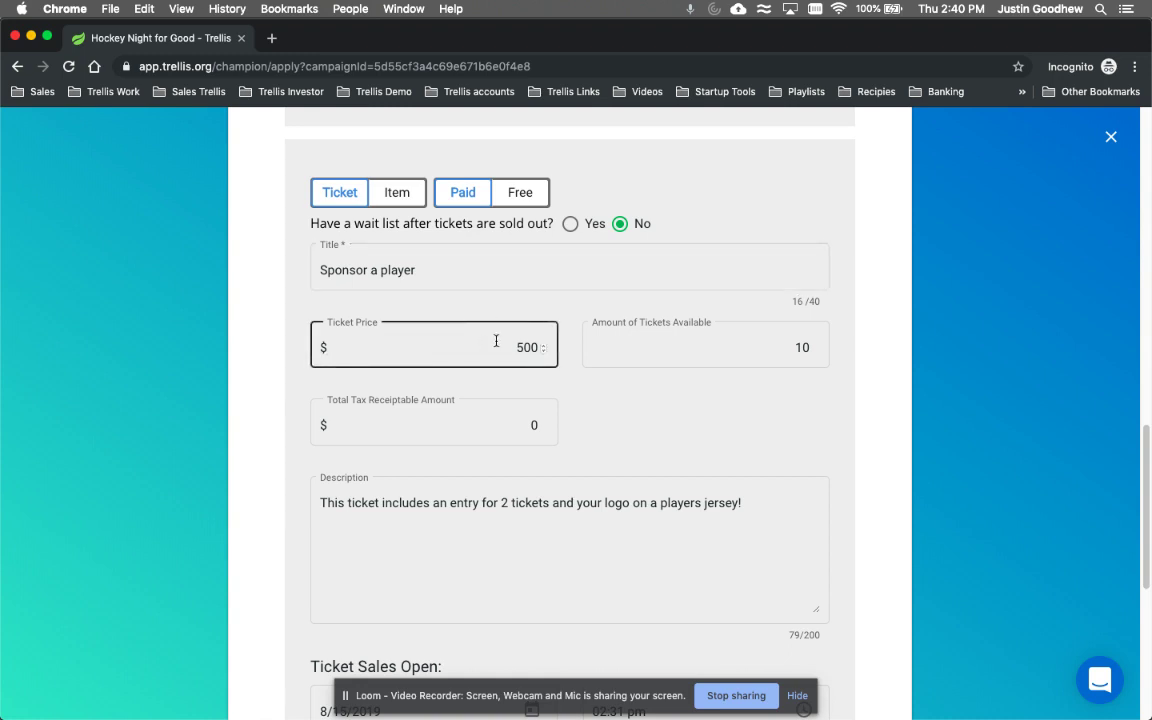
click(518, 515)
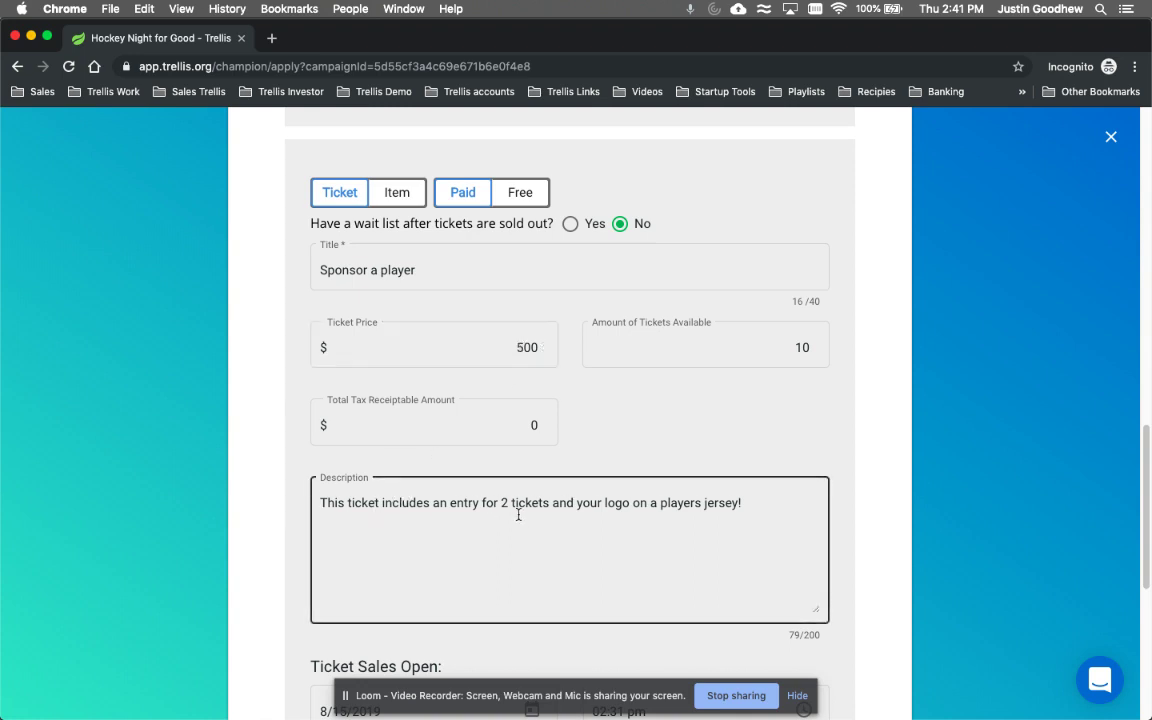
click(262, 567)
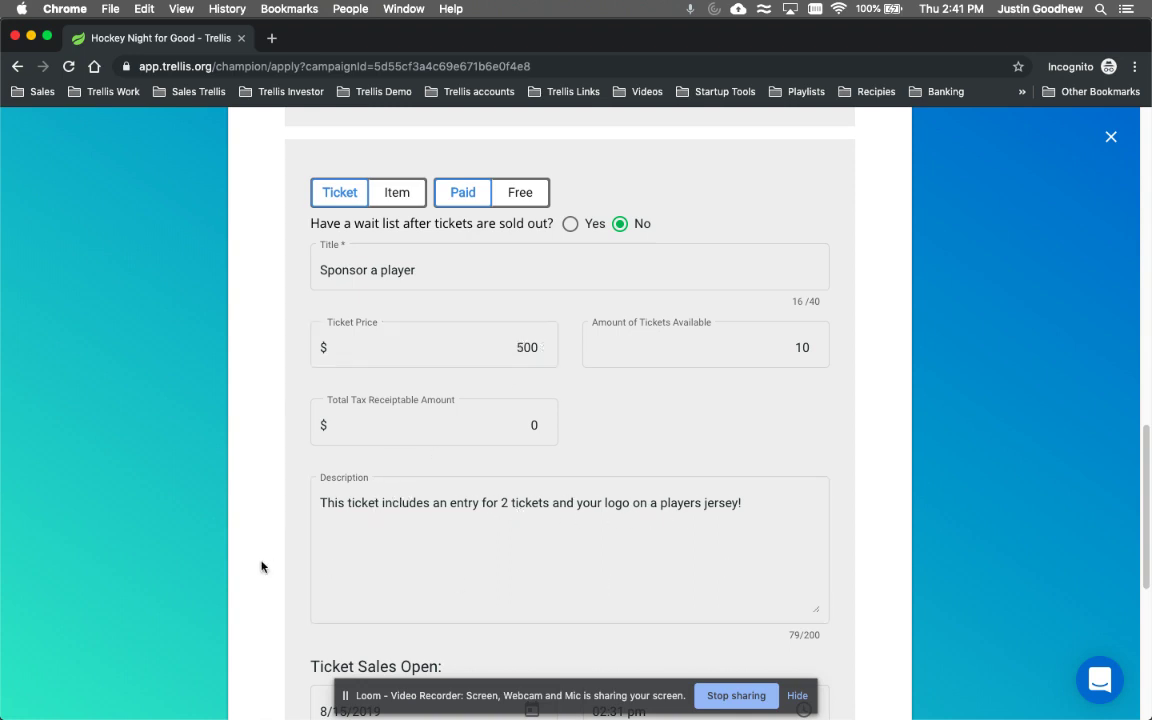
scroll(244, 526, down, 1)
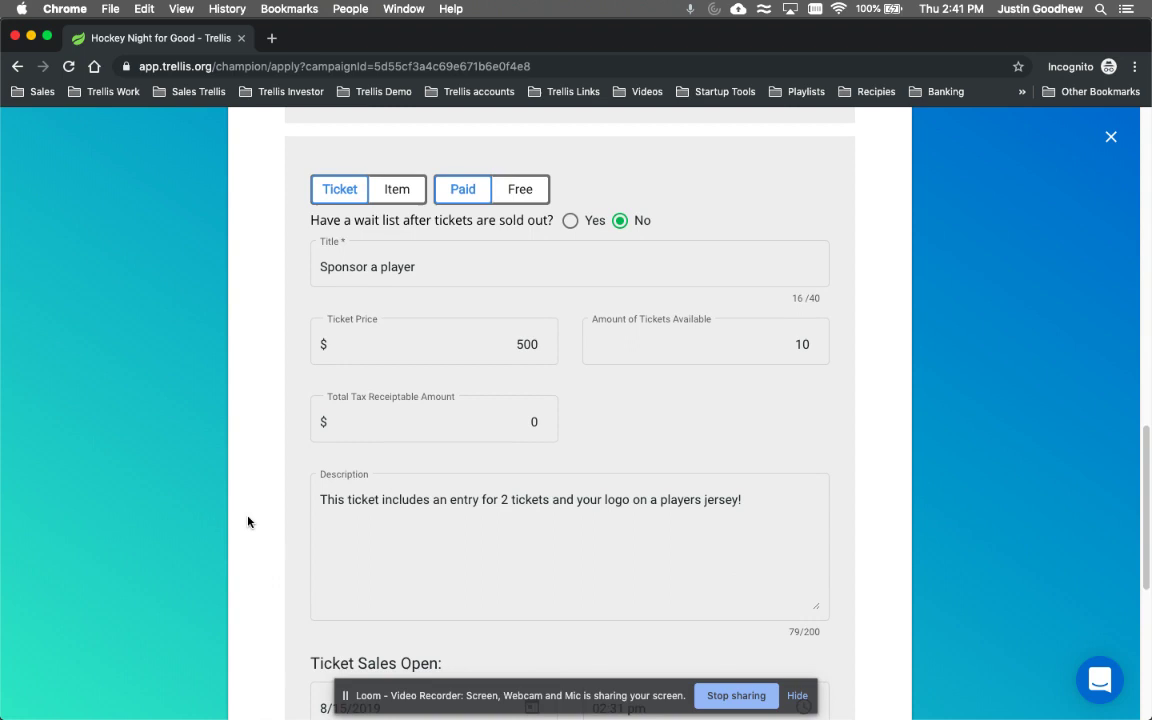
scroll(245, 519, down, 5)
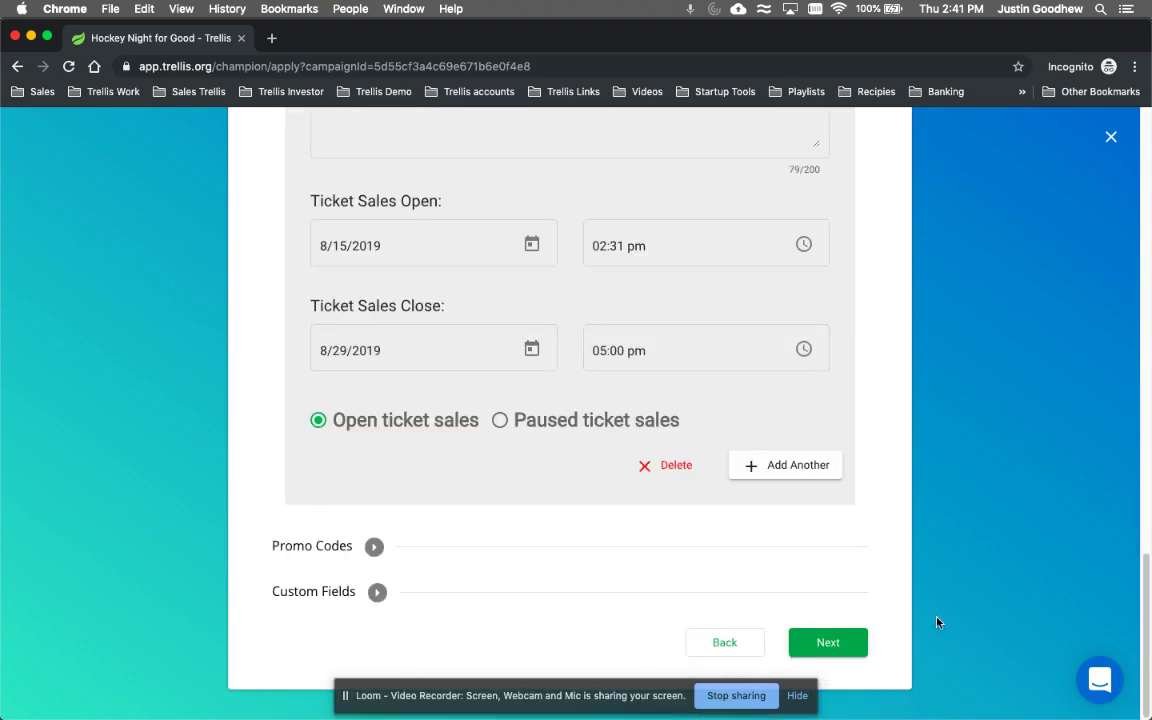
Step: Scroll through the Hockey Night for Good event page preview
click(828, 643)
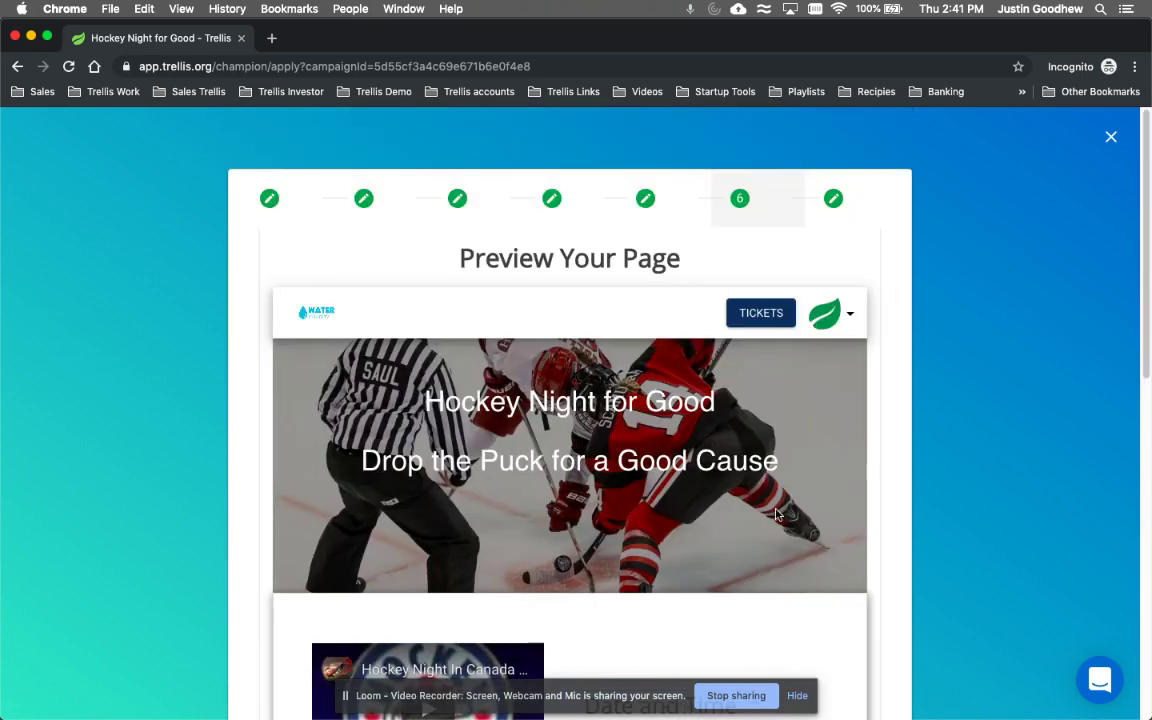
scroll(539, 432, down, 3)
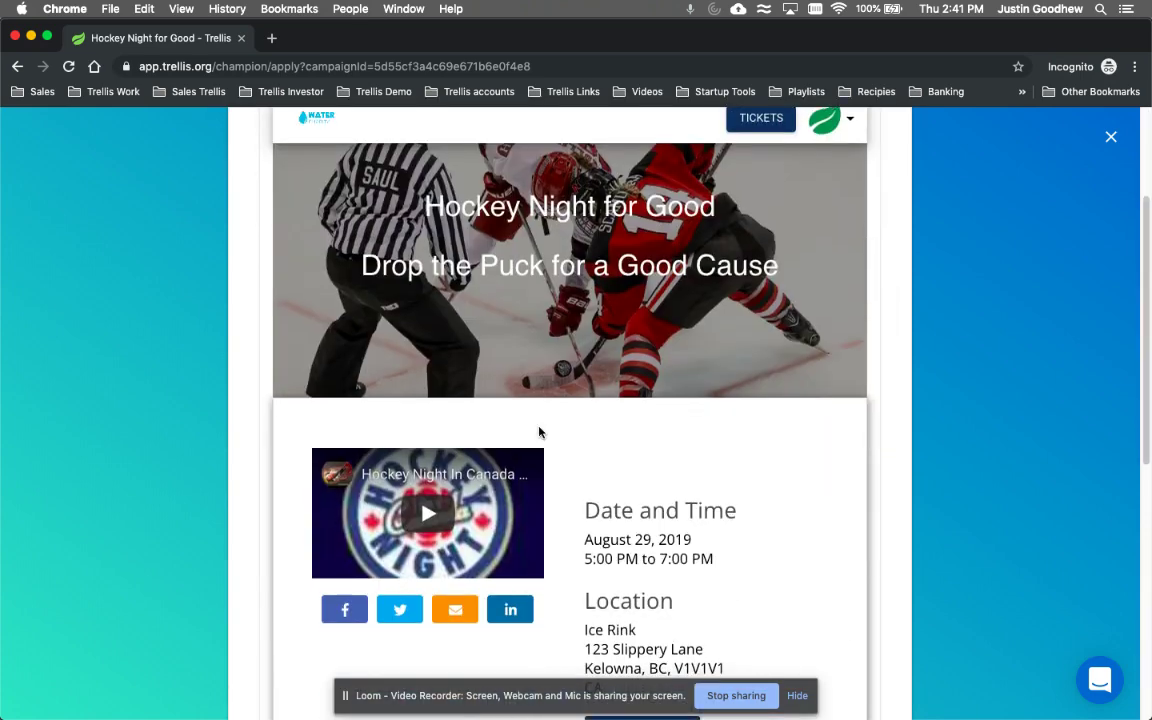
scroll(539, 432, down, 4)
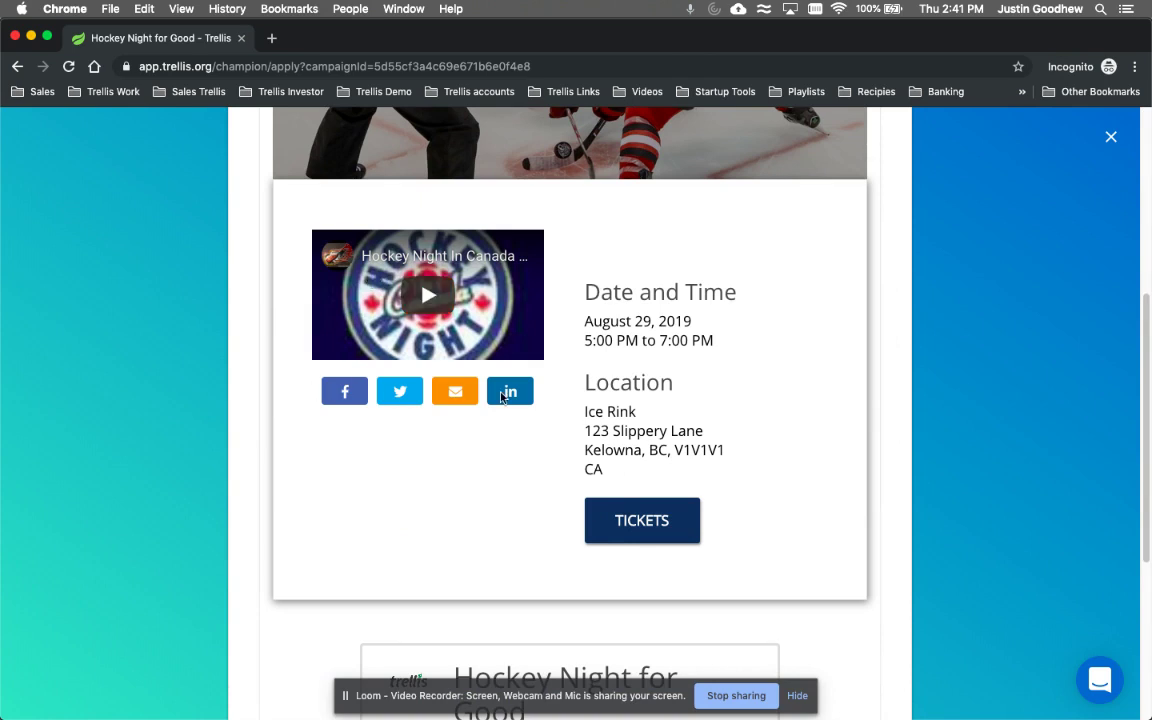
scroll(520, 403, up, 1)
scroll(541, 410, down, 5)
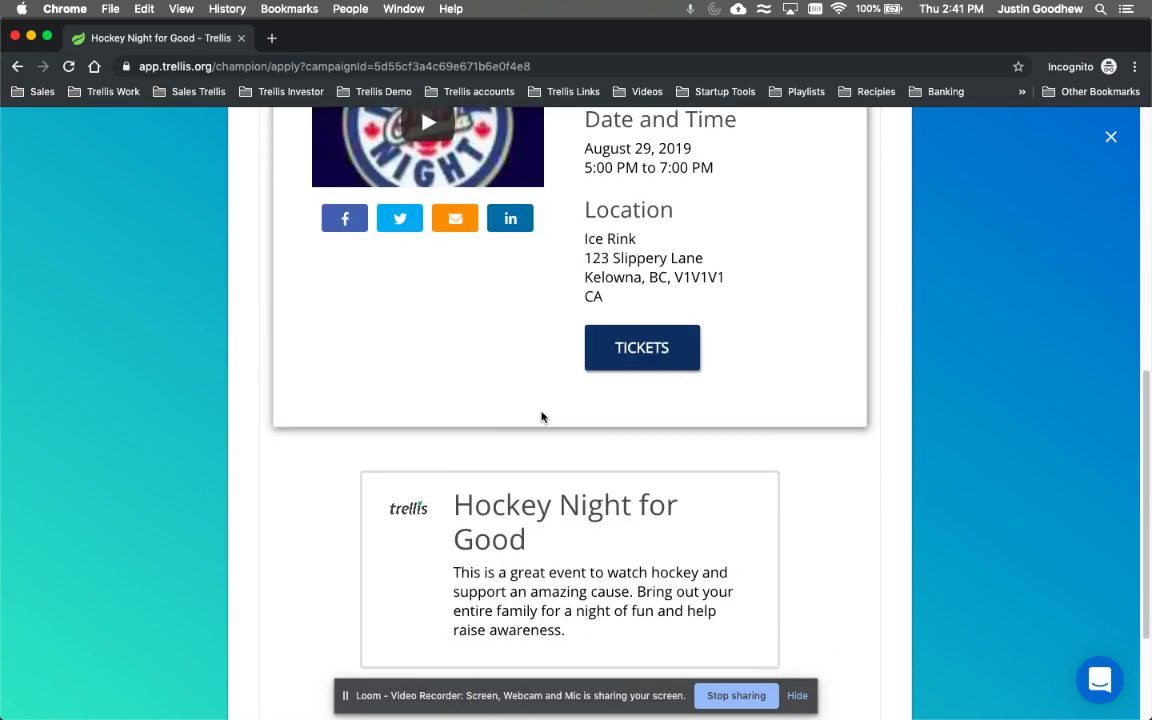
scroll(576, 501, down, 2)
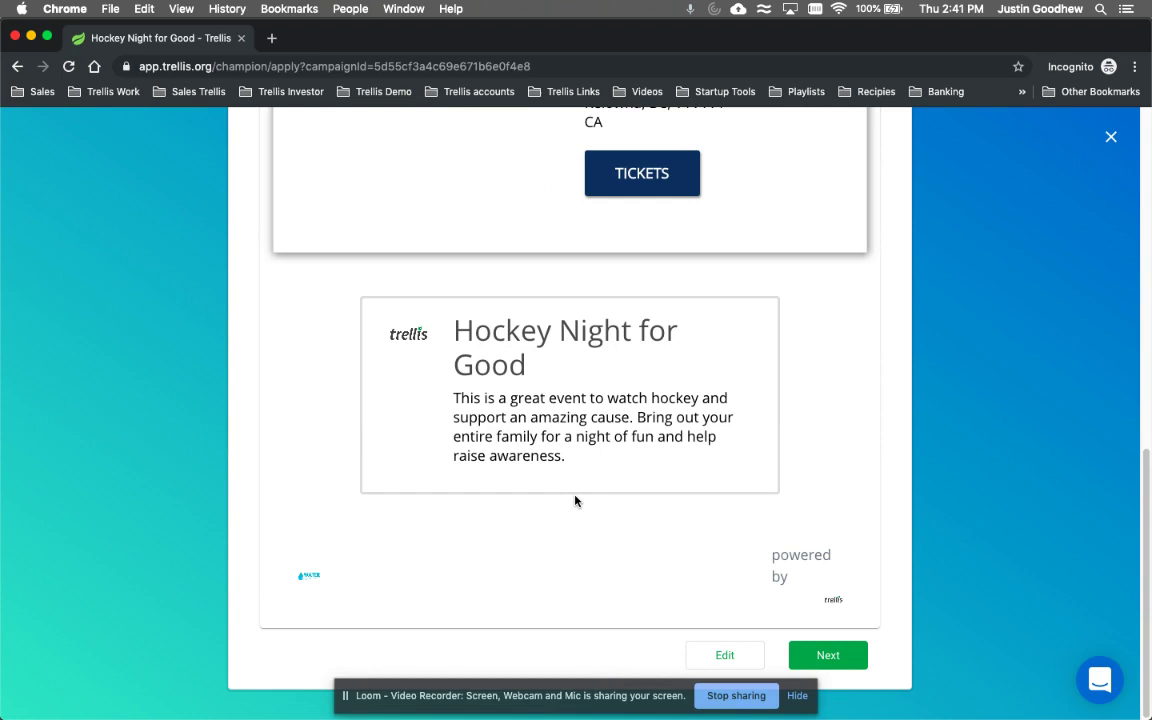
Step: Review the description and $20000 goal, then submit the application to Water Charity
click(857, 660)
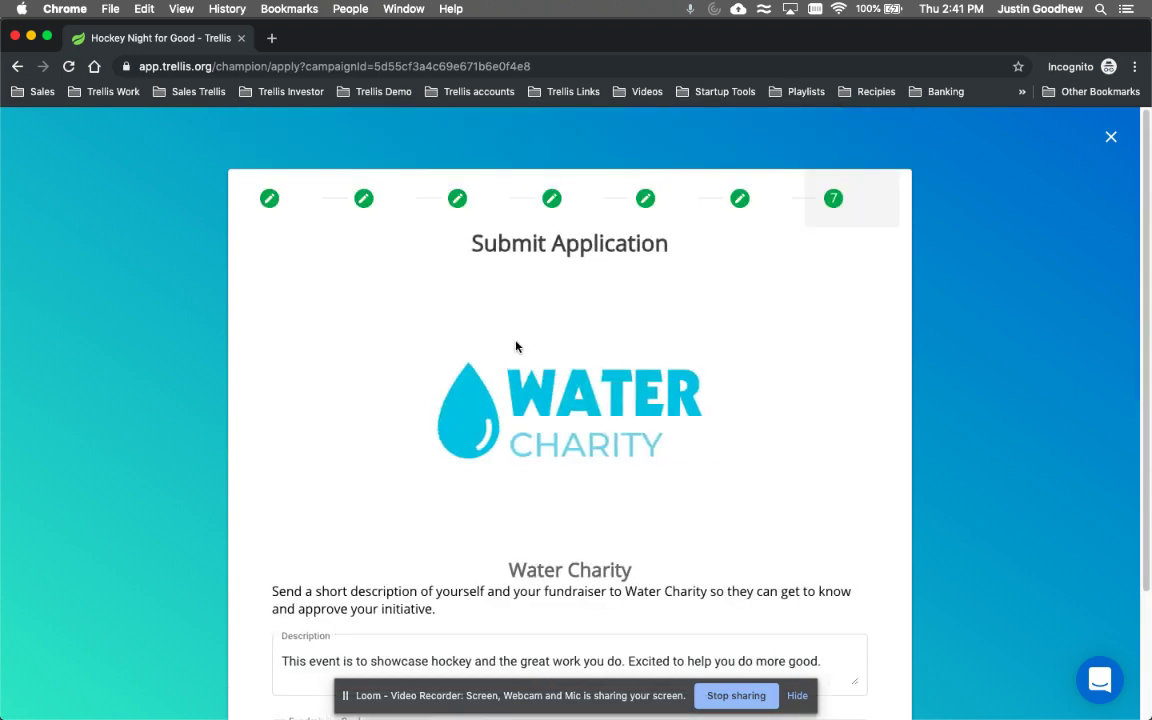
scroll(380, 311, down, 1)
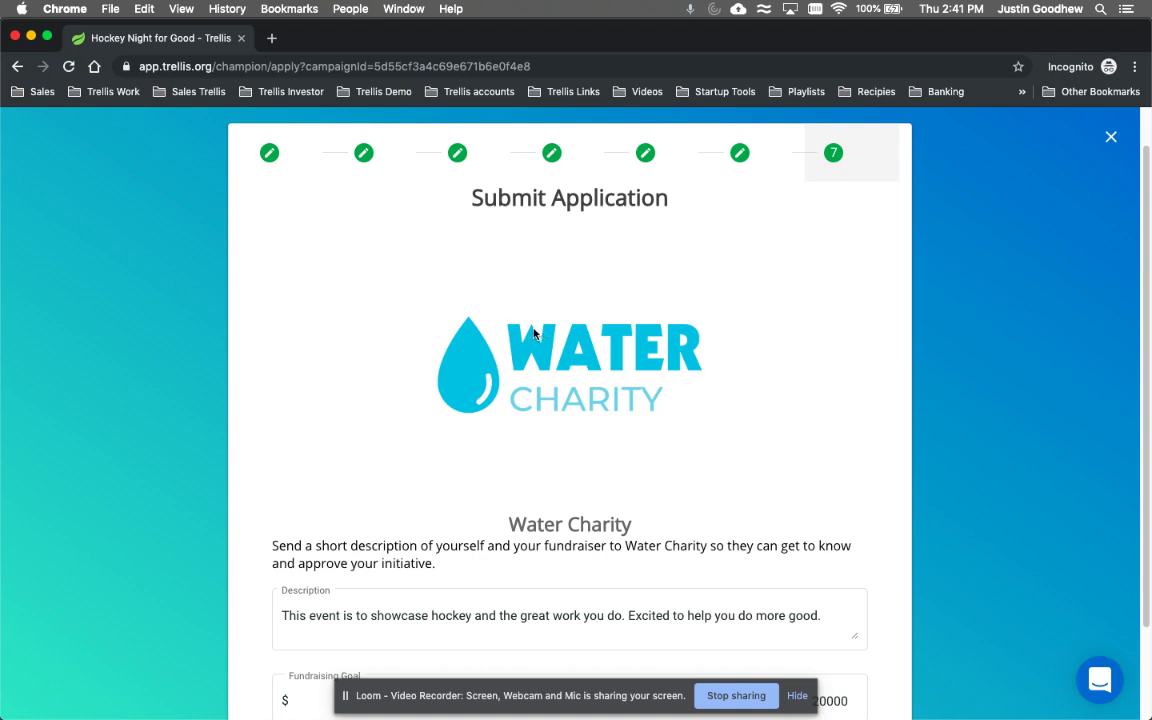
scroll(587, 380, down, 1)
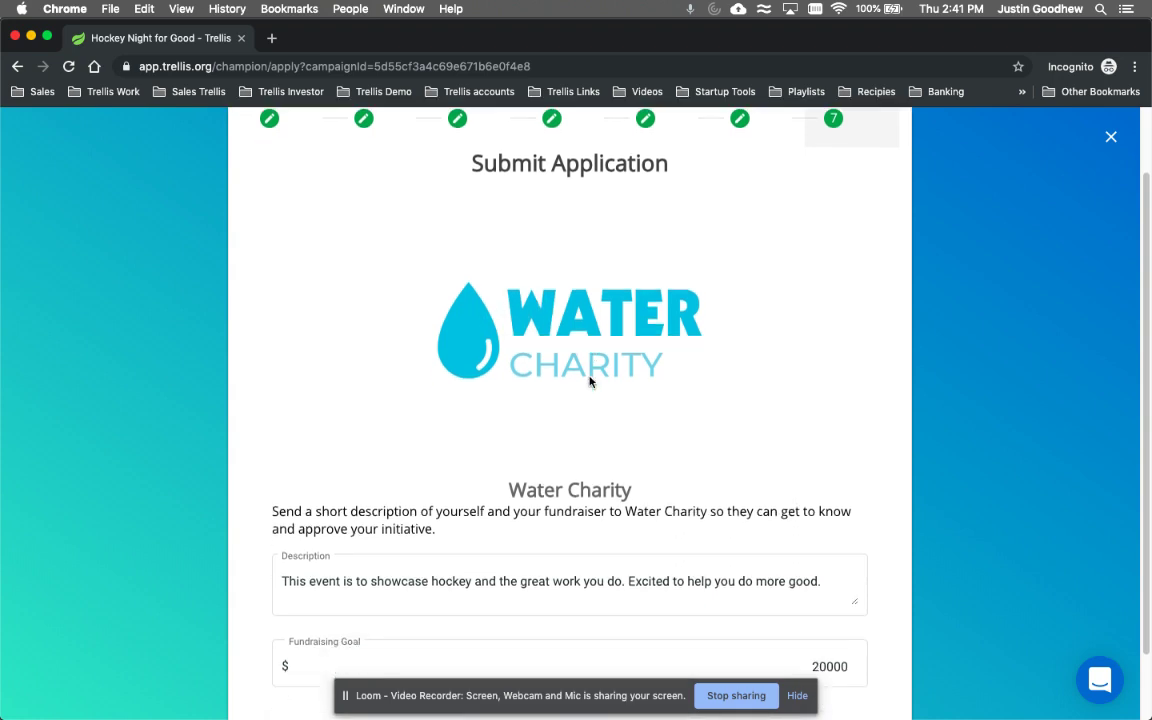
click(463, 586)
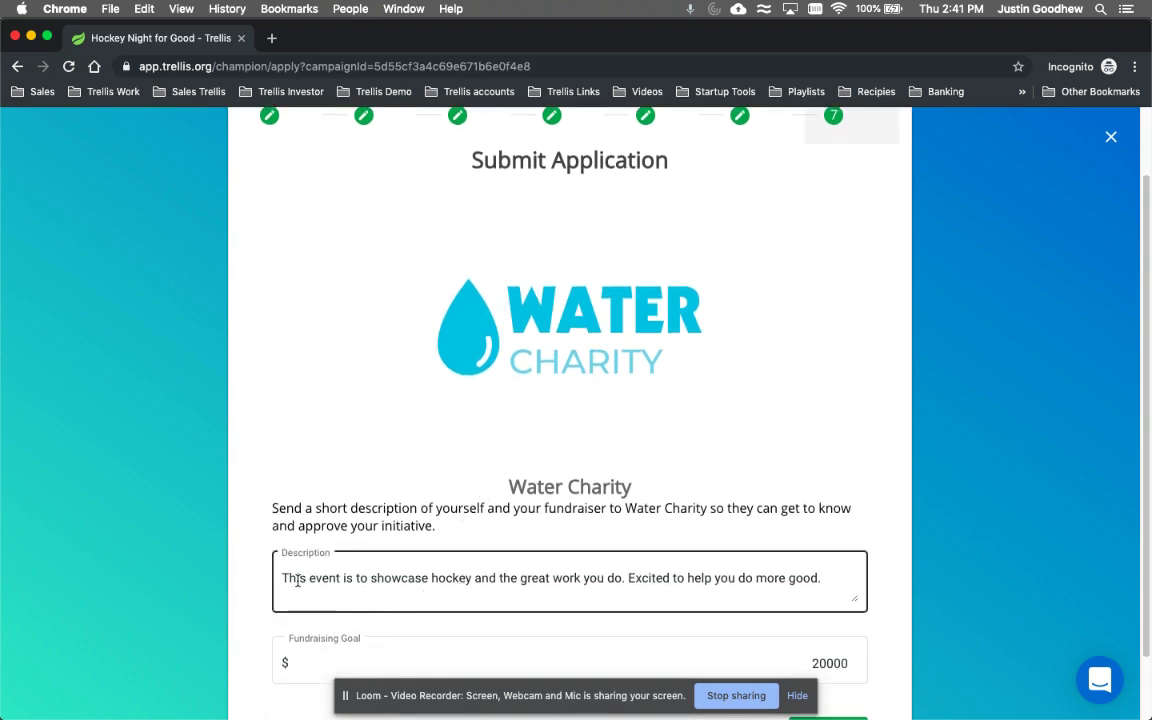
scroll(284, 578, down, 1)
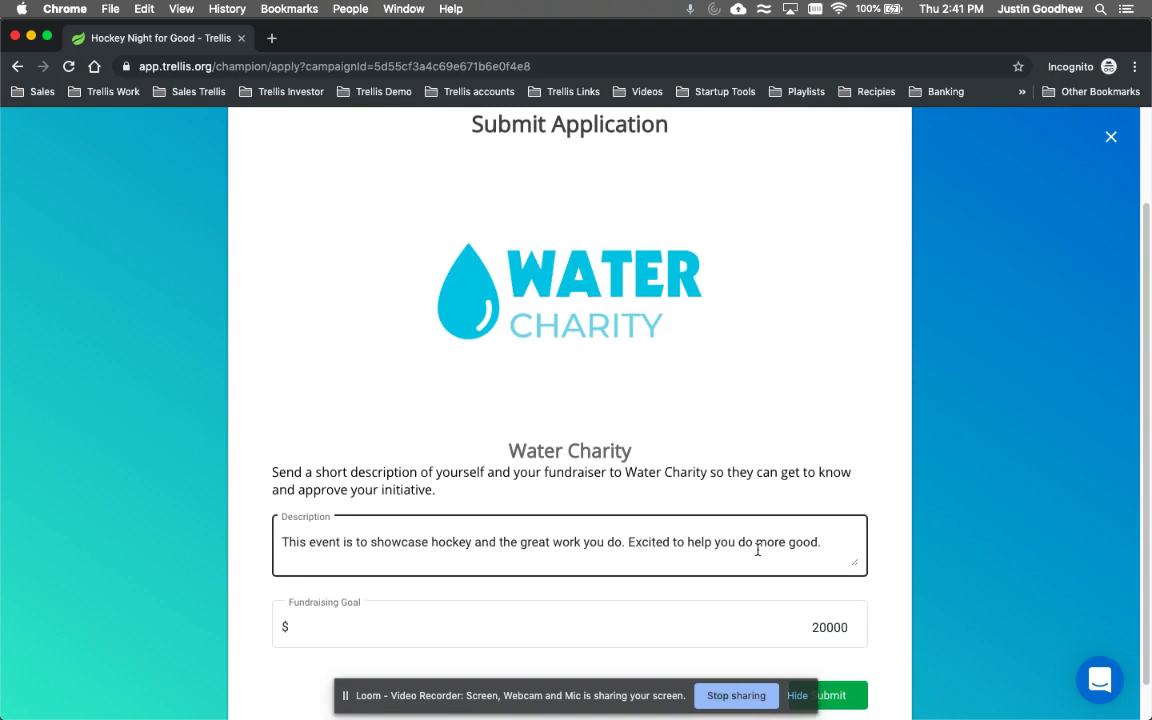
scroll(758, 548, down, 1)
click(810, 608)
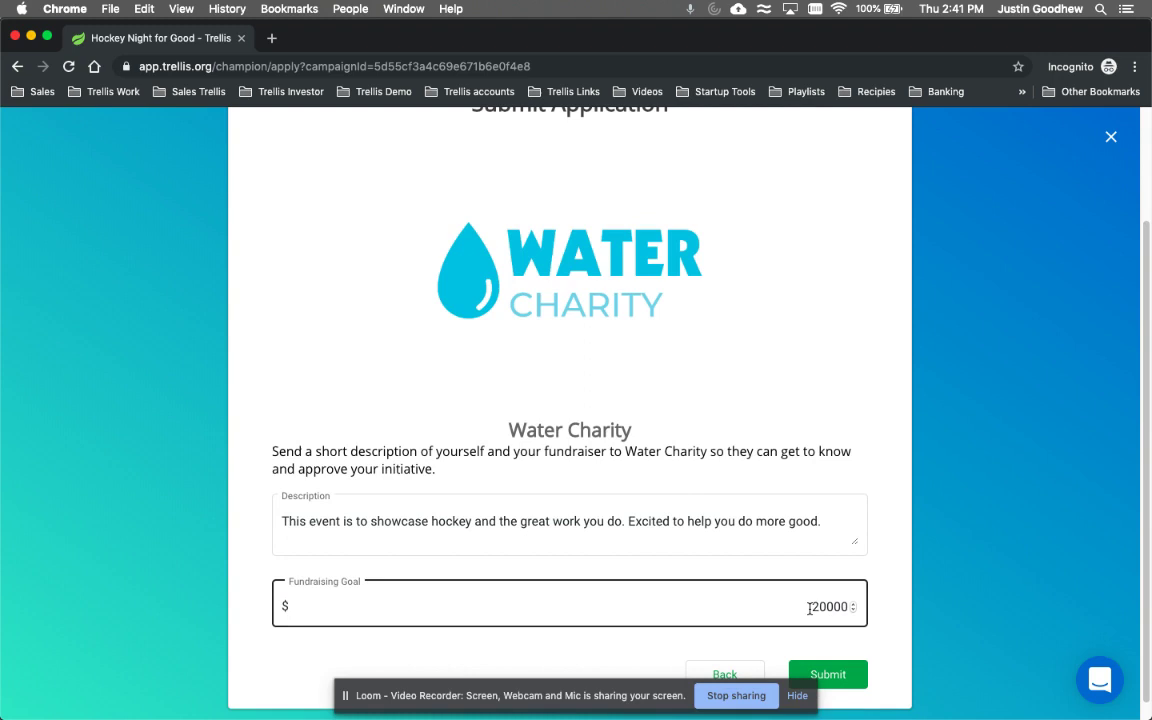
scroll(839, 612, down, 1)
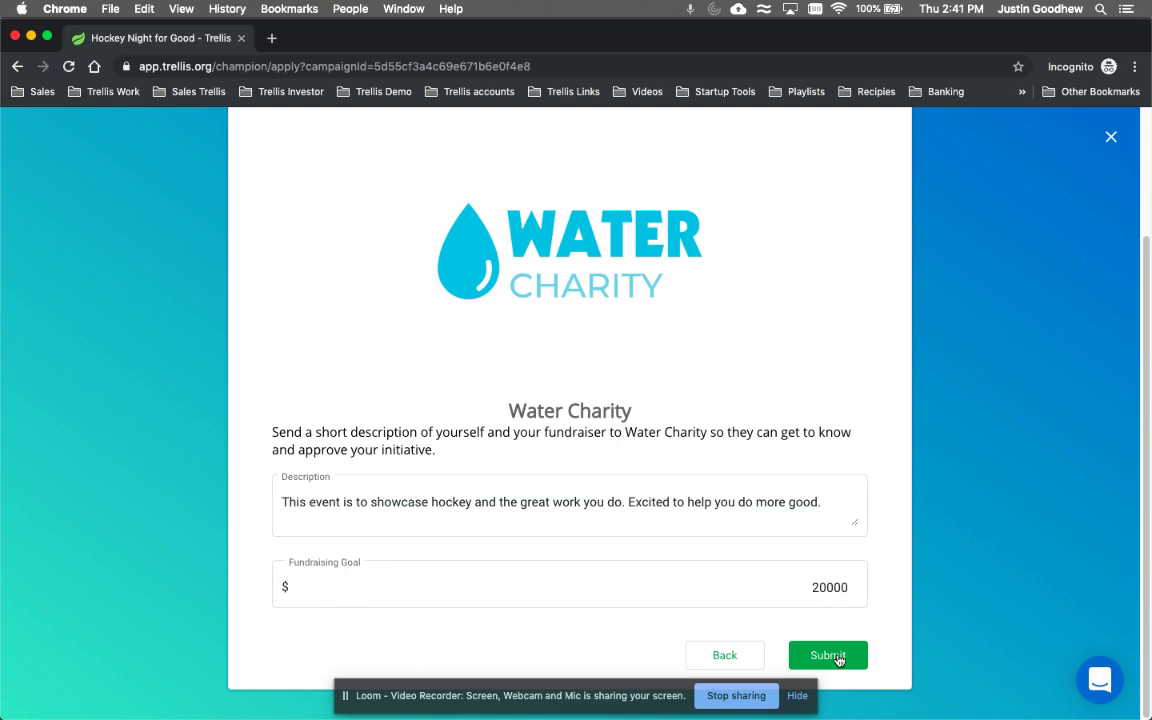
click(838, 656)
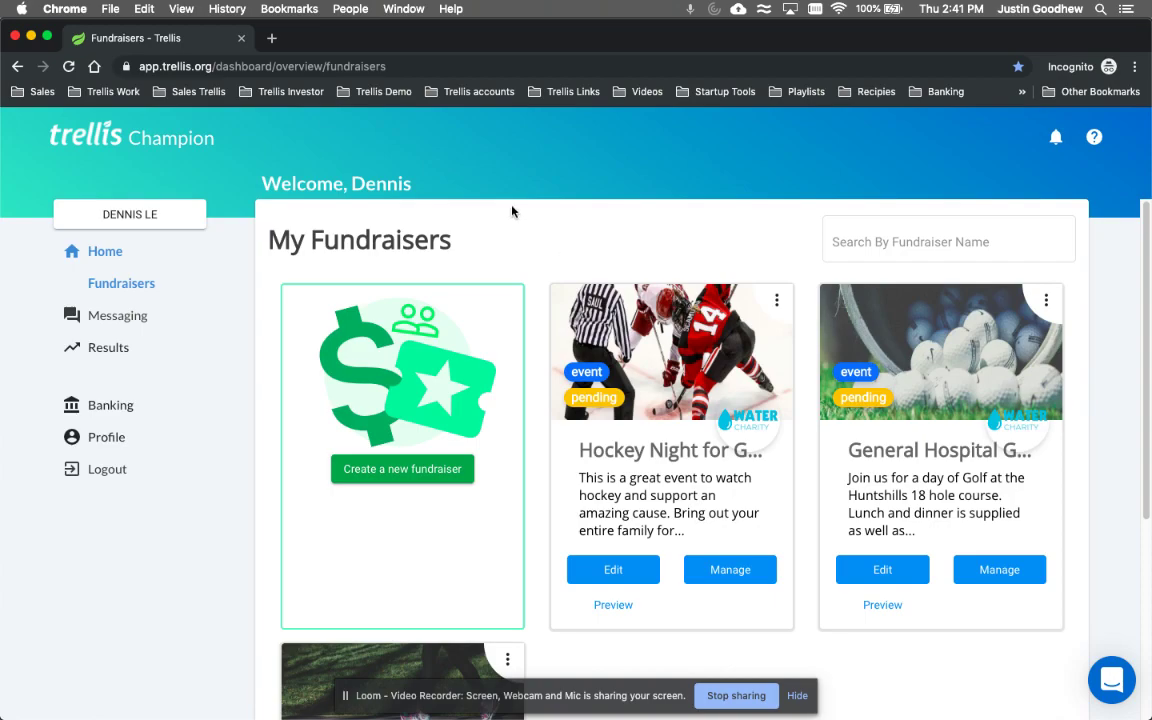
Step: Switch to the charity's browser window and open Champions under Home
key(ctrl+Up)
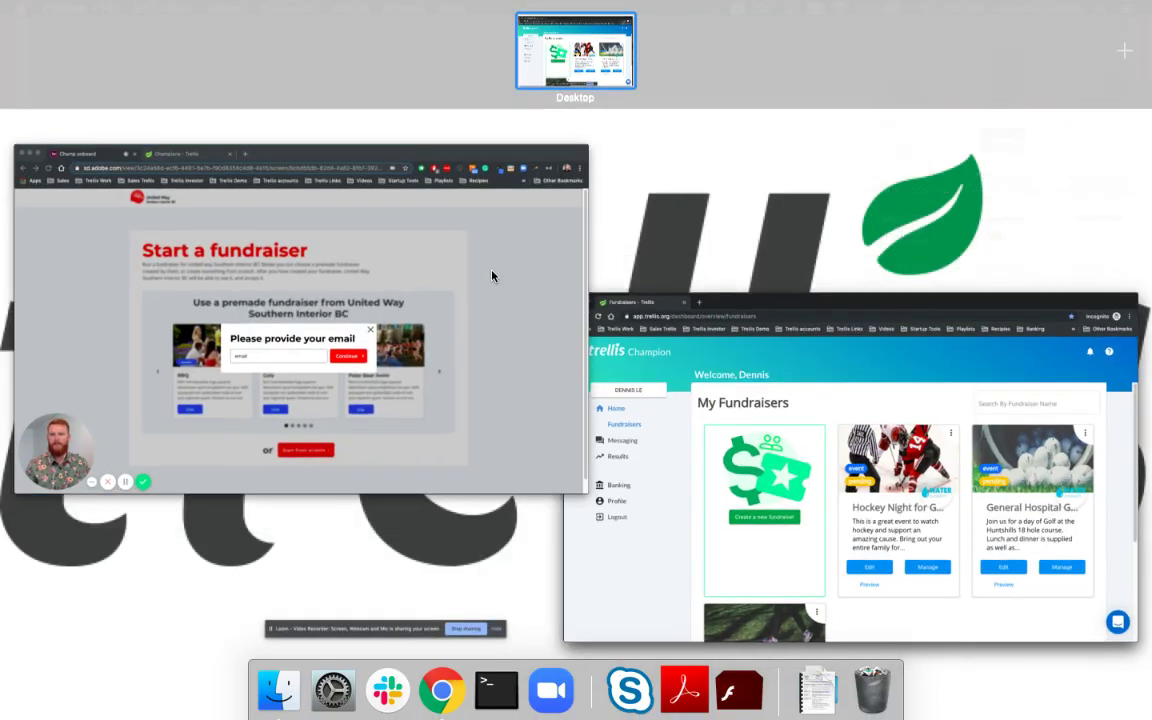
click(492, 276)
click(289, 42)
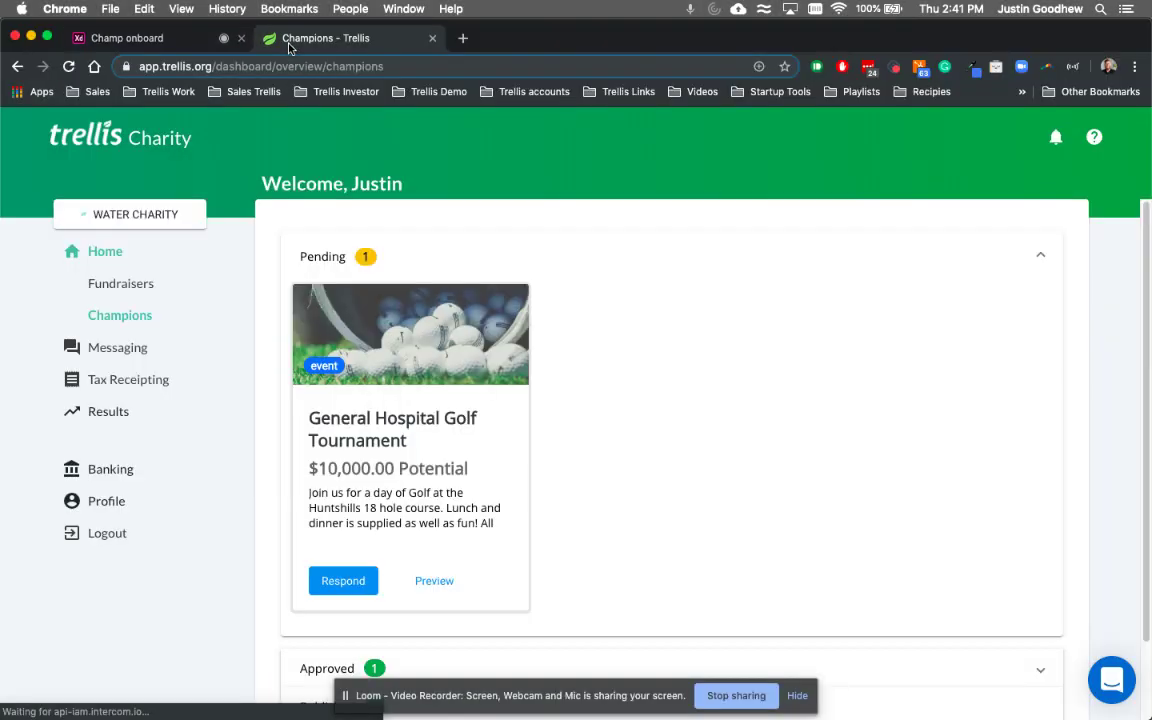
click(139, 288)
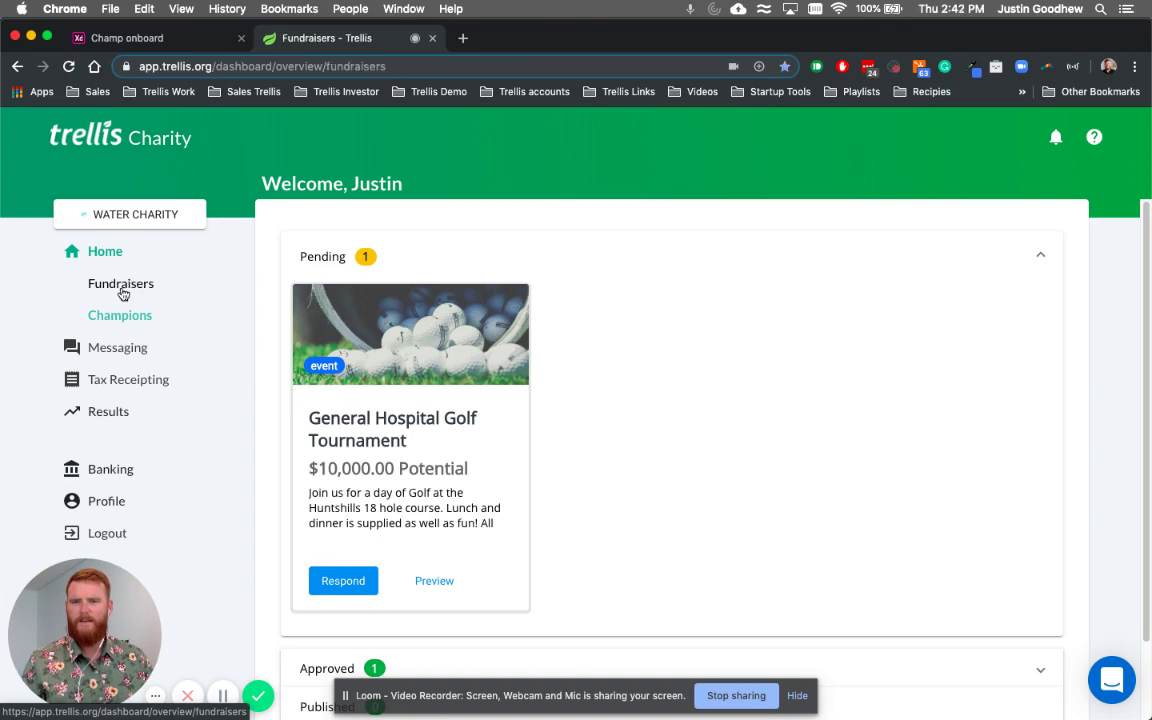
click(118, 317)
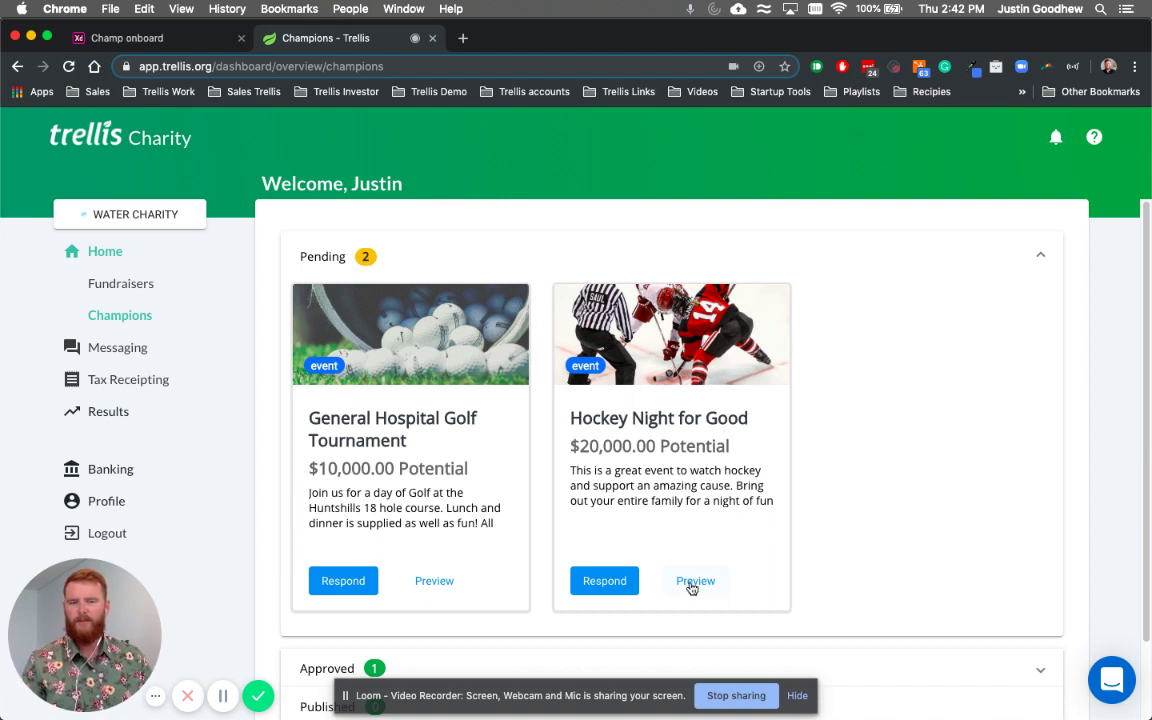
Step: Approve Hockey Night for Good through Respond and scroll its Accept settings page
click(618, 582)
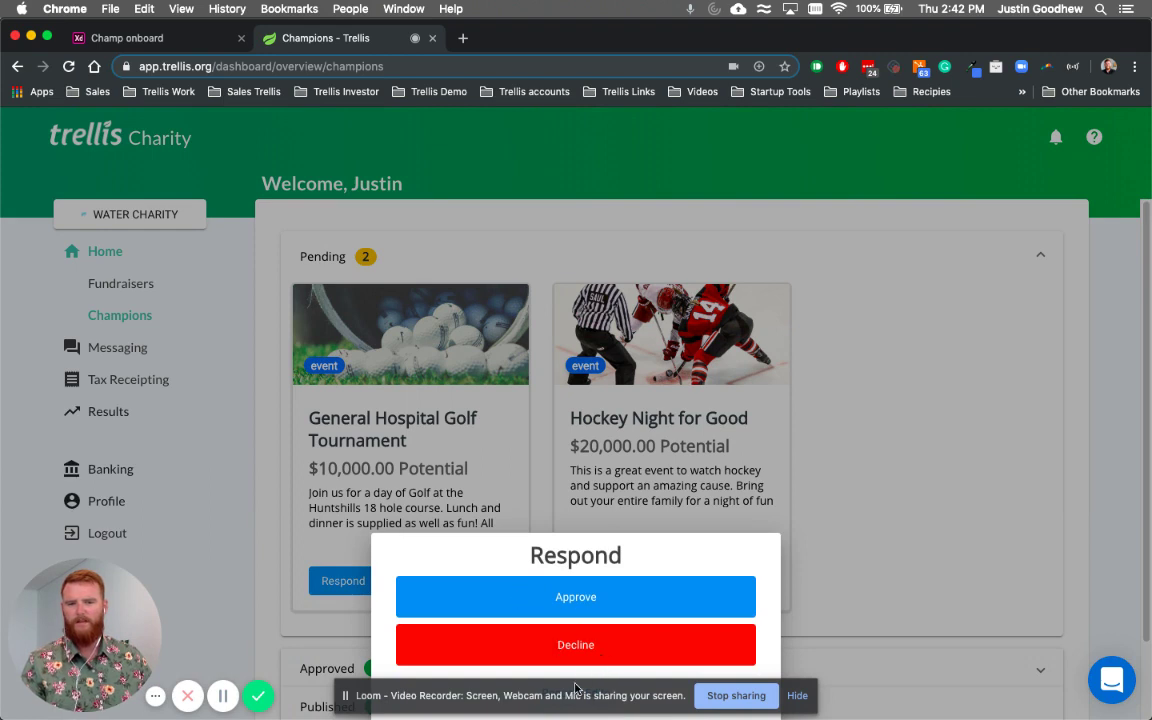
click(583, 603)
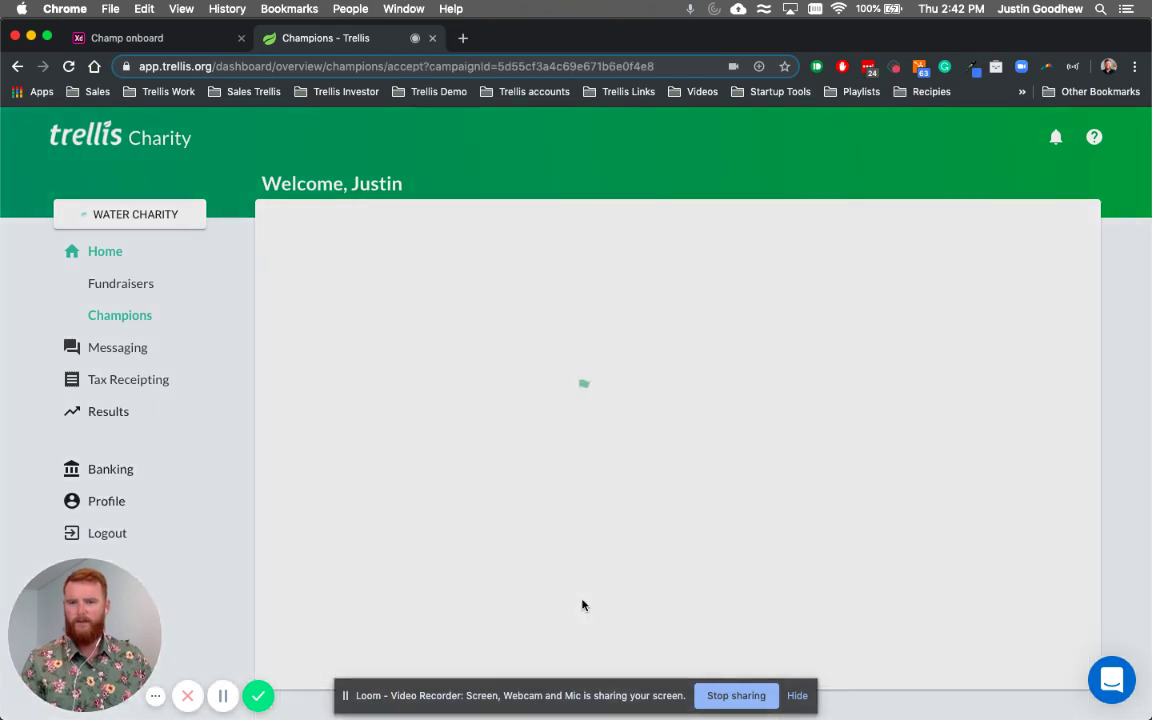
scroll(944, 480, down, 1)
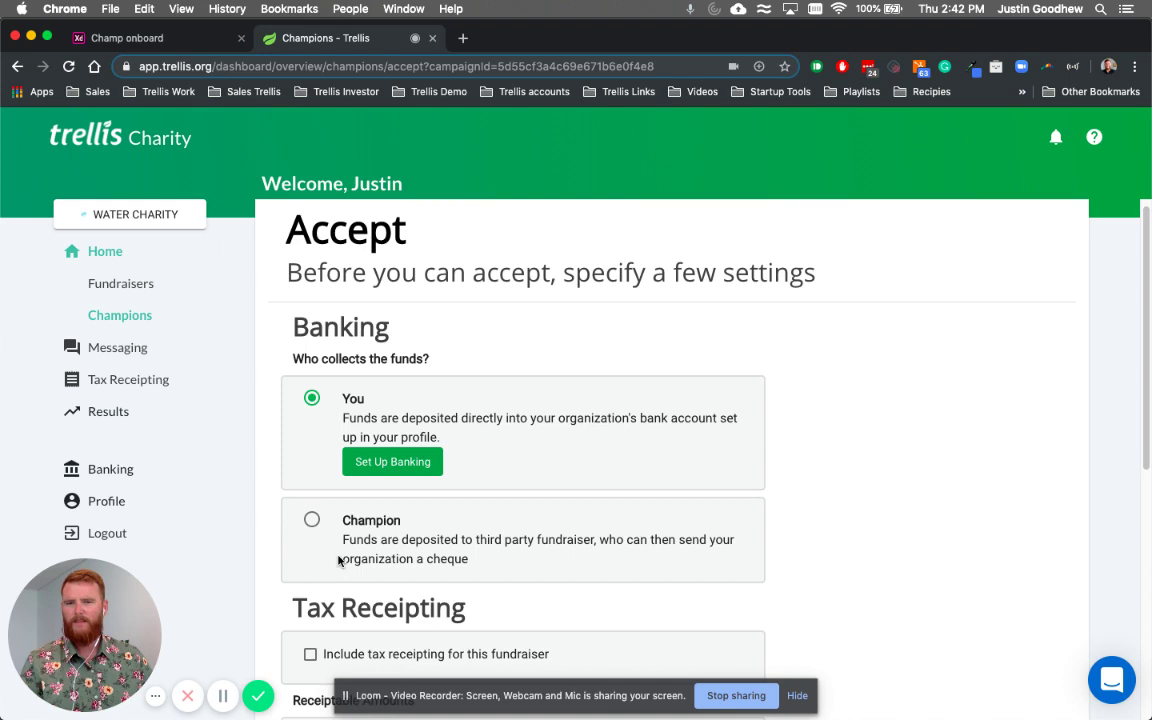
scroll(343, 549, down, 1)
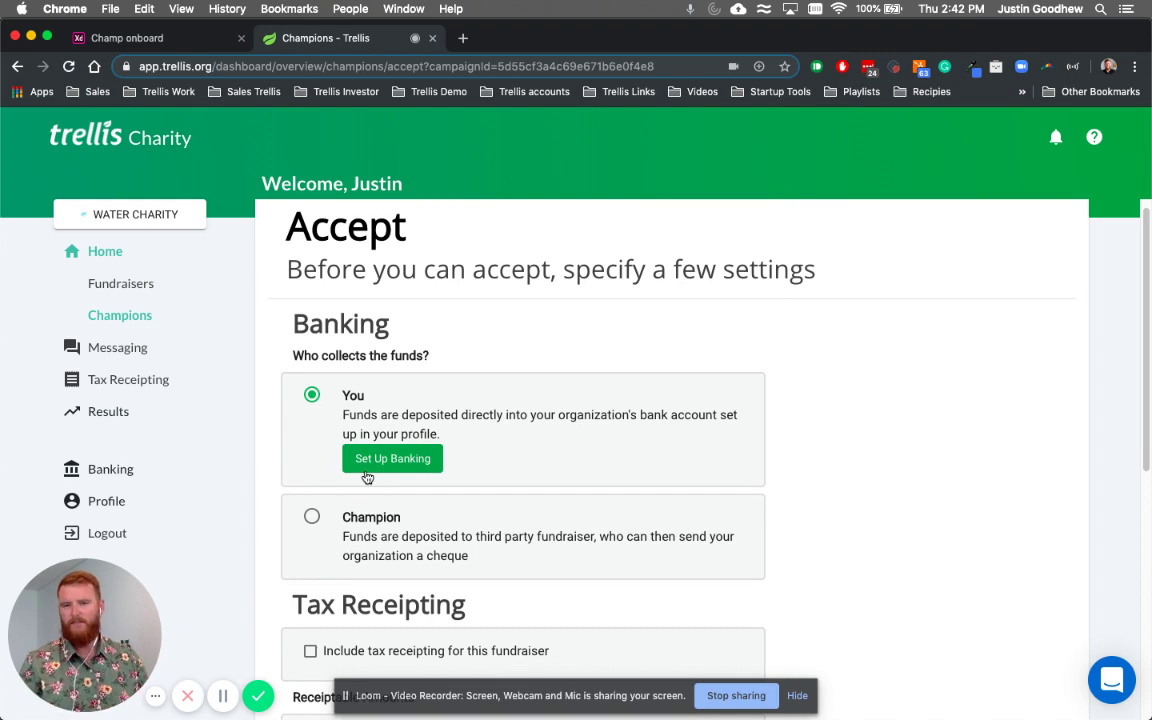
Step: Include tax receipting for the fundraiser using the Default Tax Receipt template
scroll(360, 445, down, 5)
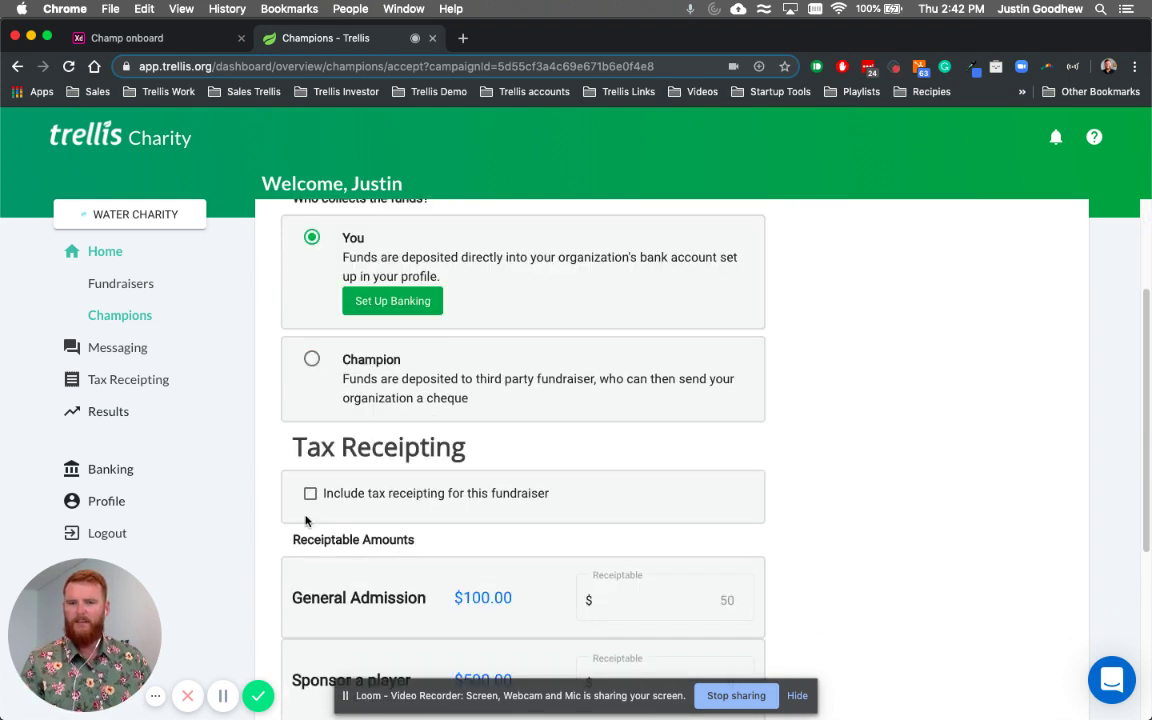
click(310, 496)
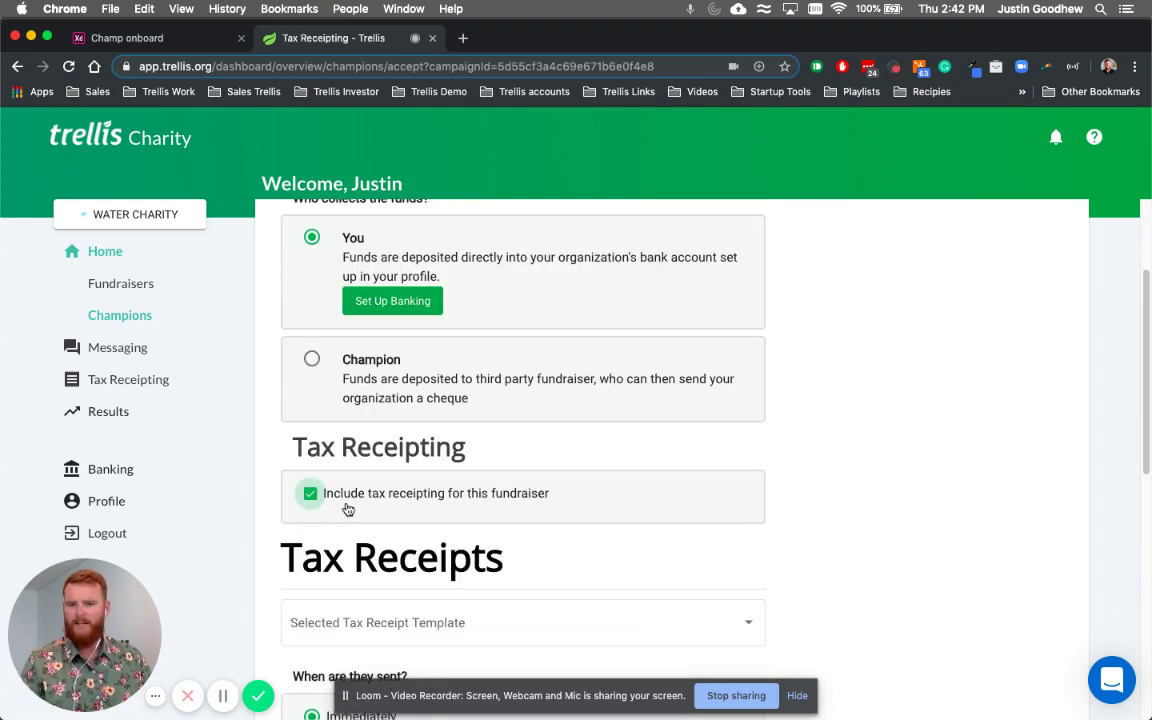
scroll(620, 513, down, 3)
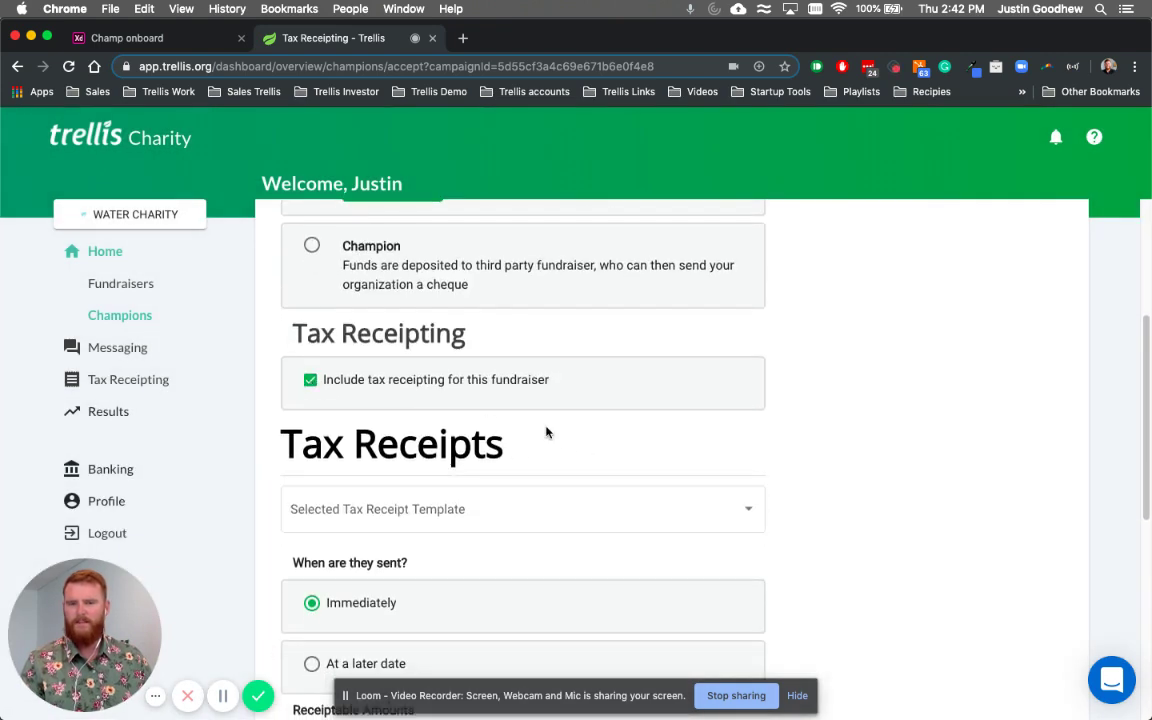
scroll(552, 436, down, 2)
scroll(559, 440, down, 1)
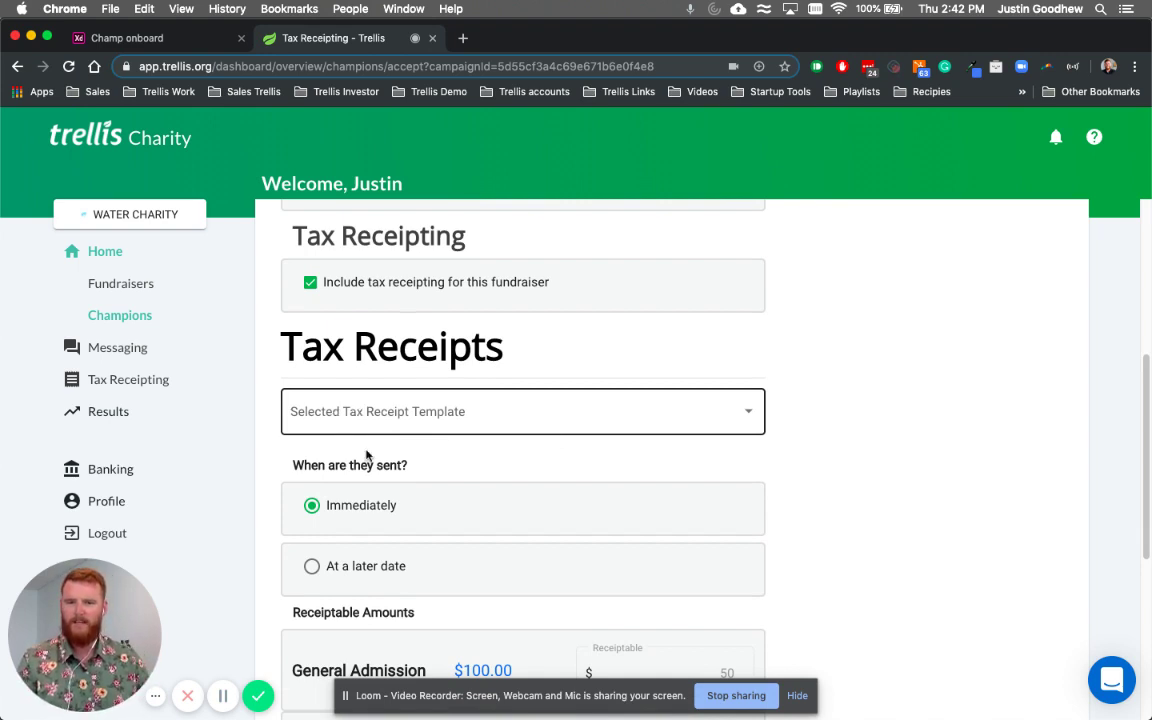
scroll(470, 460, down, 1)
click(437, 396)
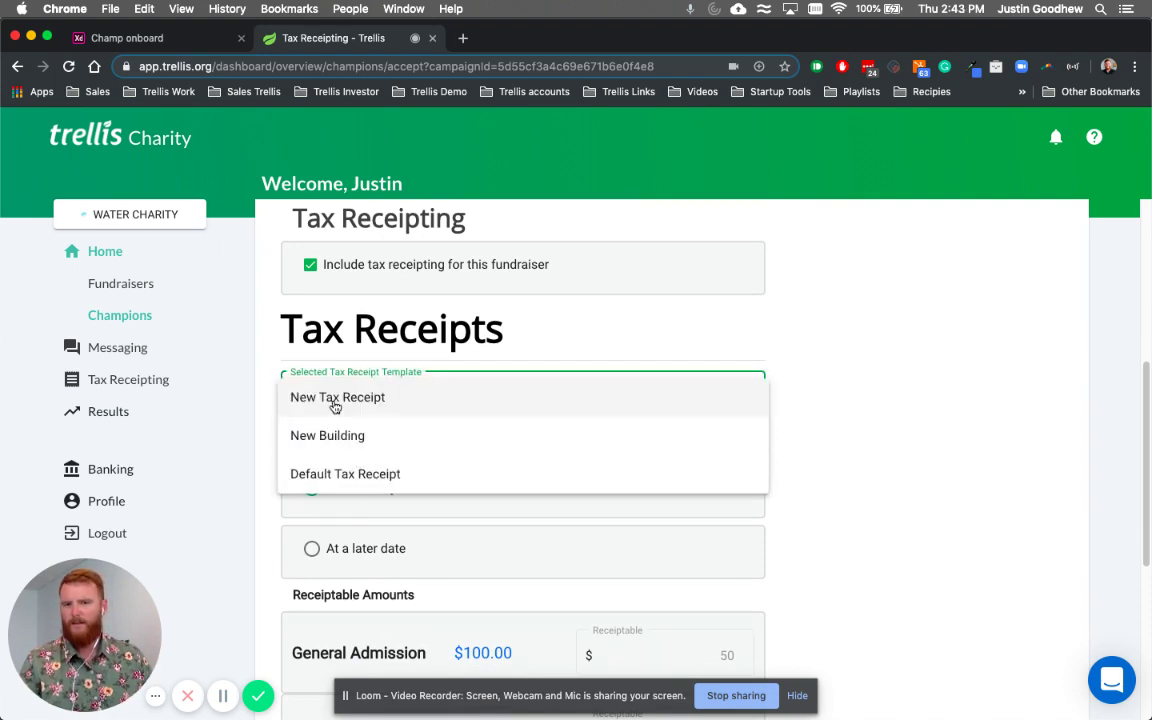
click(342, 473)
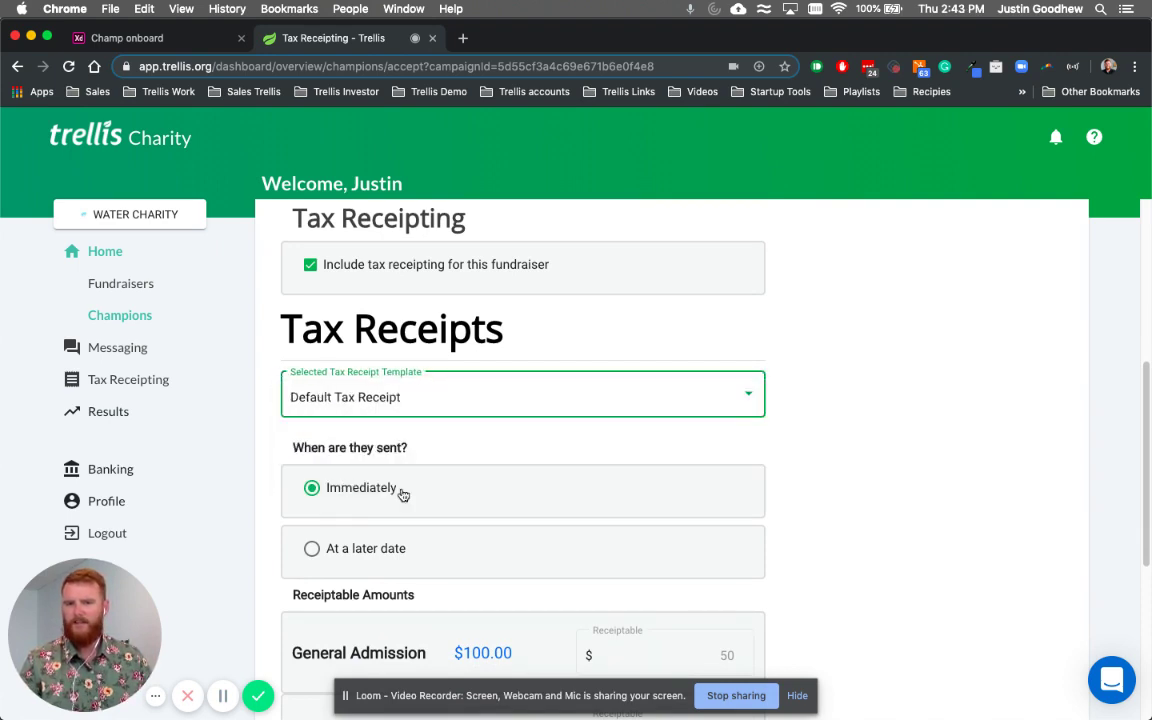
Step: Agree to the fundraiser's ticket prices and receiptable amounts
scroll(504, 496, down, 2)
scroll(504, 496, down, 3)
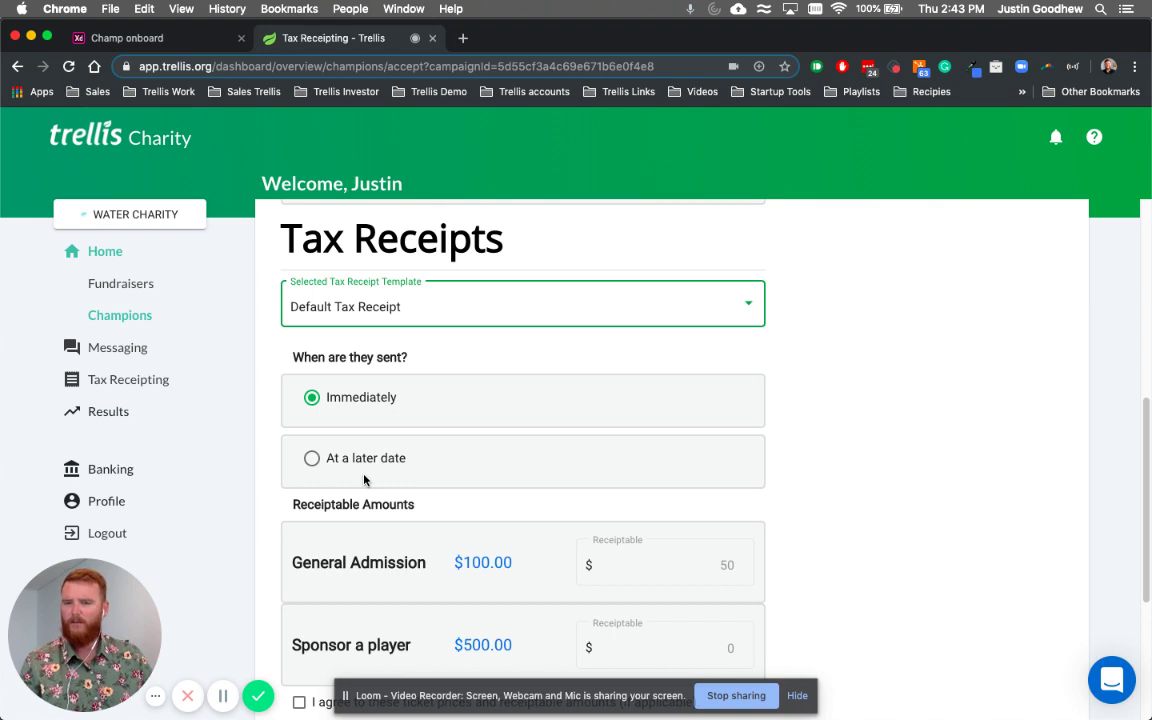
scroll(768, 491, down, 5)
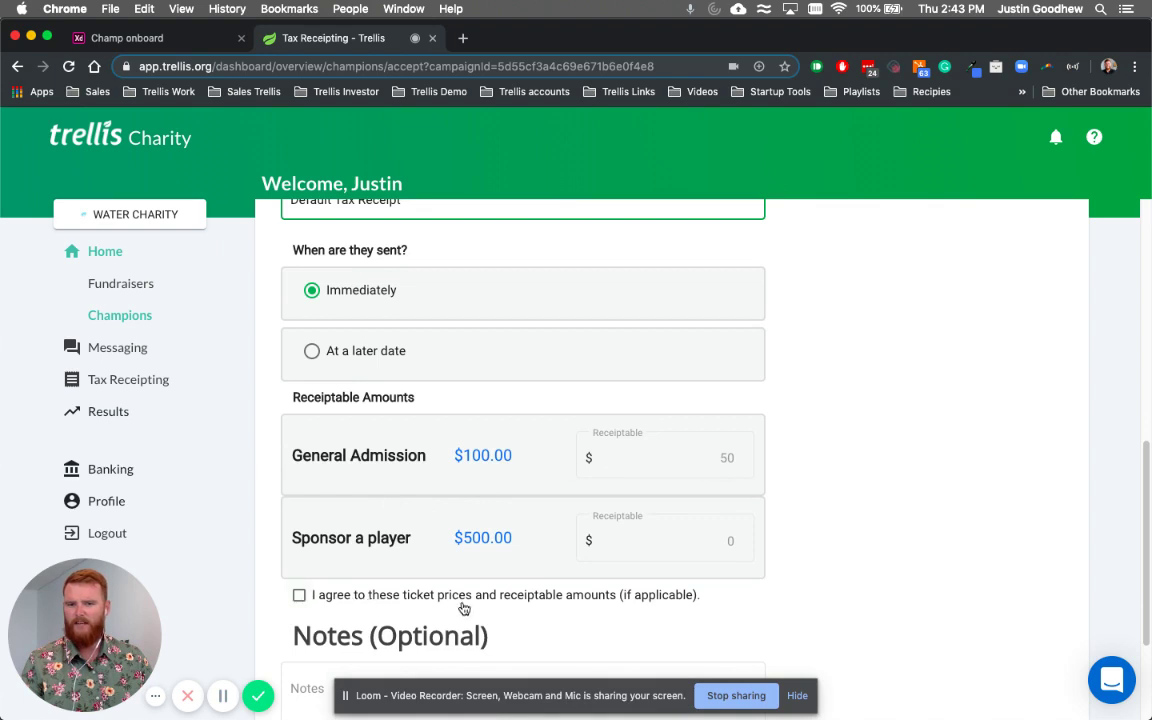
click(301, 597)
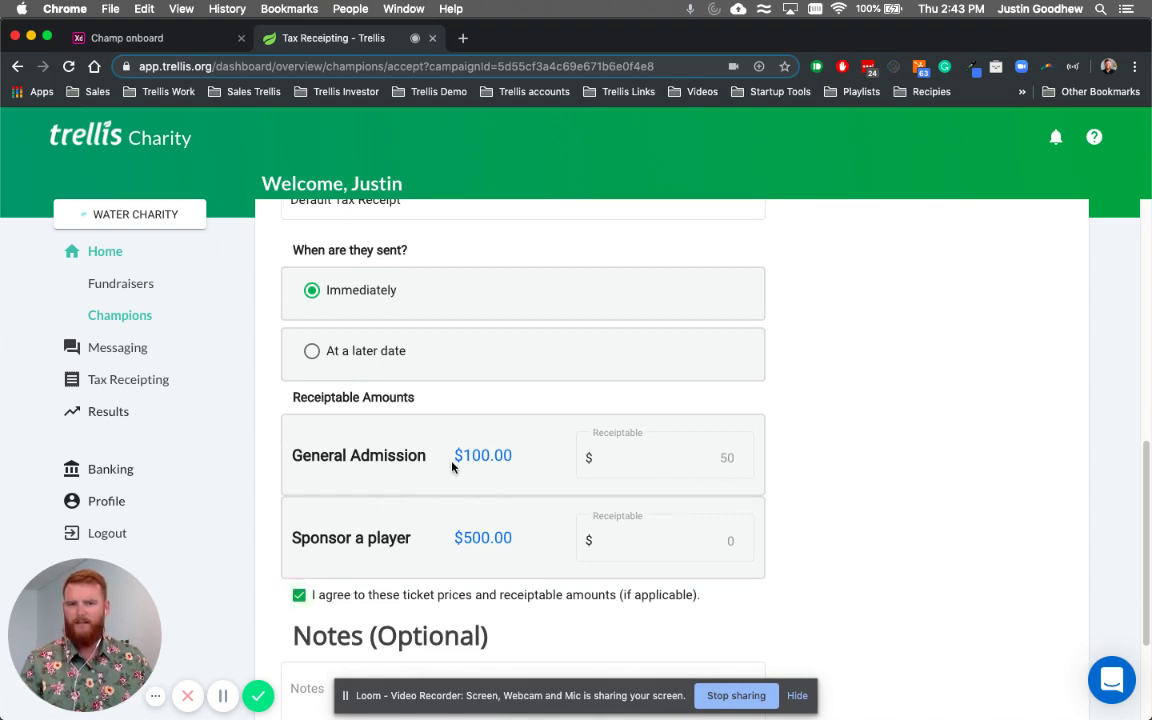
scroll(471, 471, down, 5)
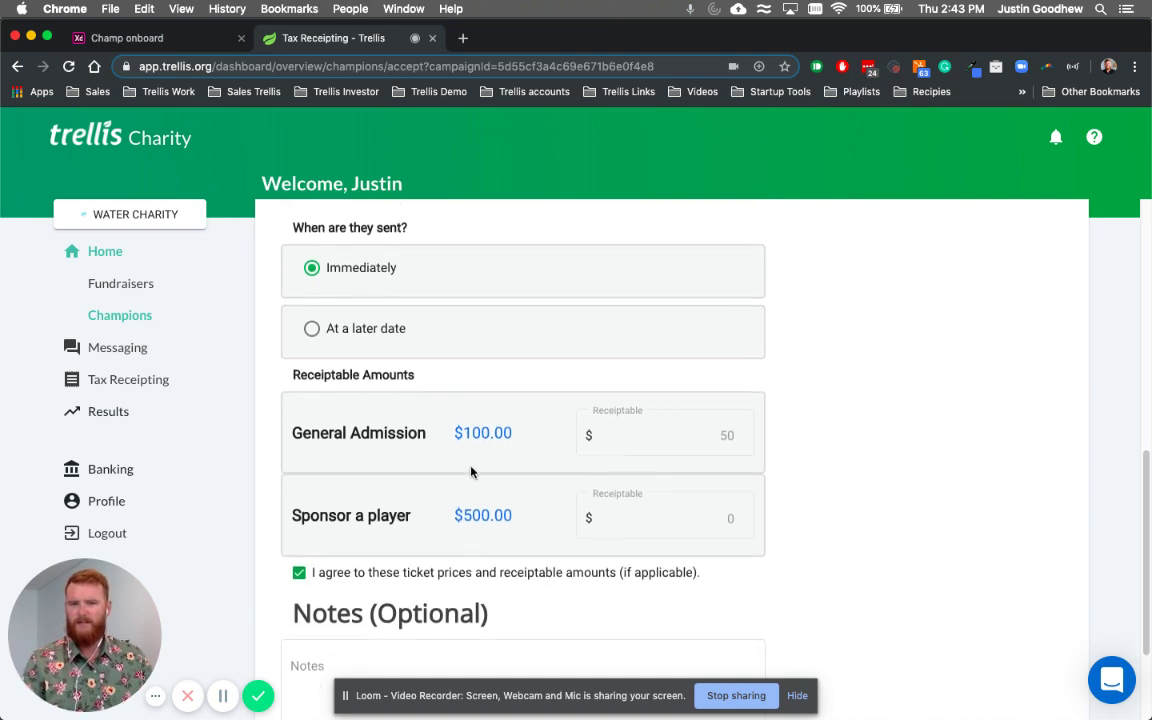
Step: Add the acceptance note 'Looks good excited to see it. happen, let me know if you need anything'
click(364, 520)
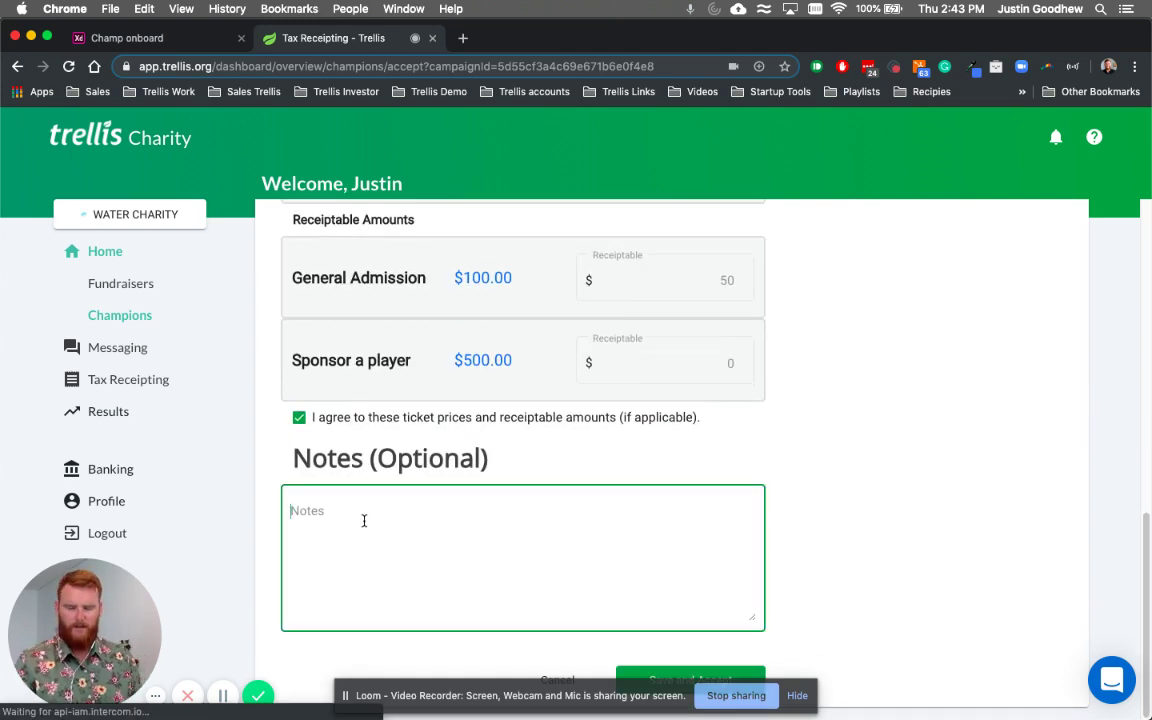
text(Look)
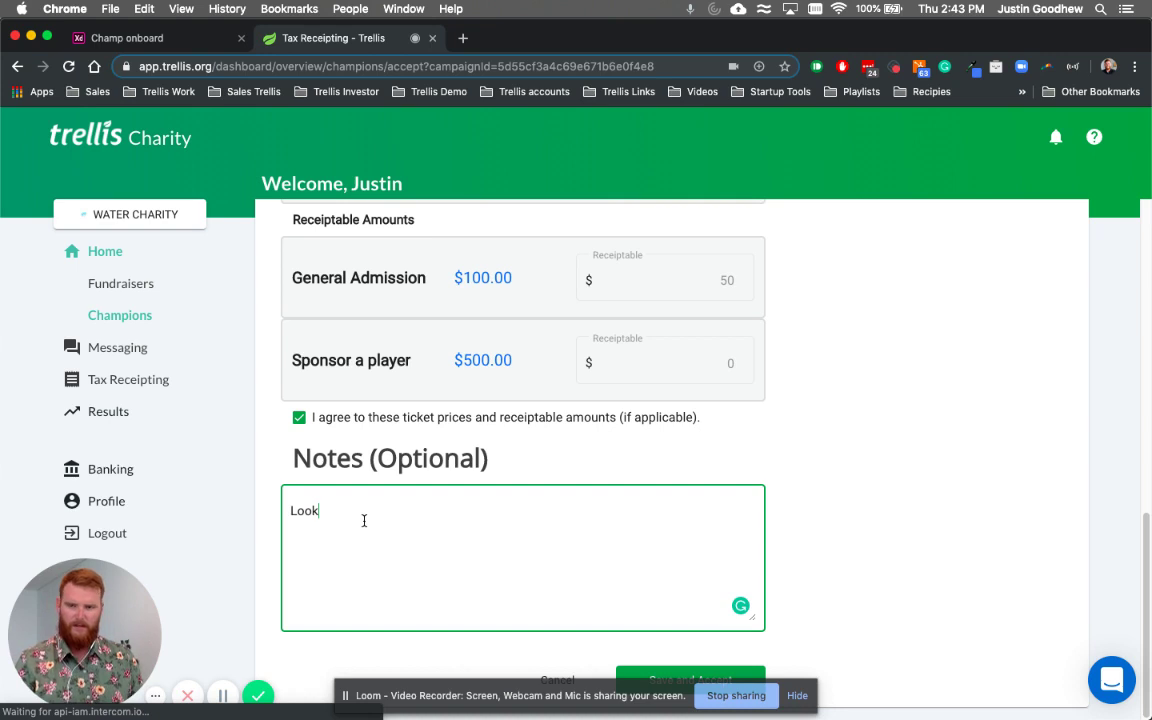
text(s good excit)
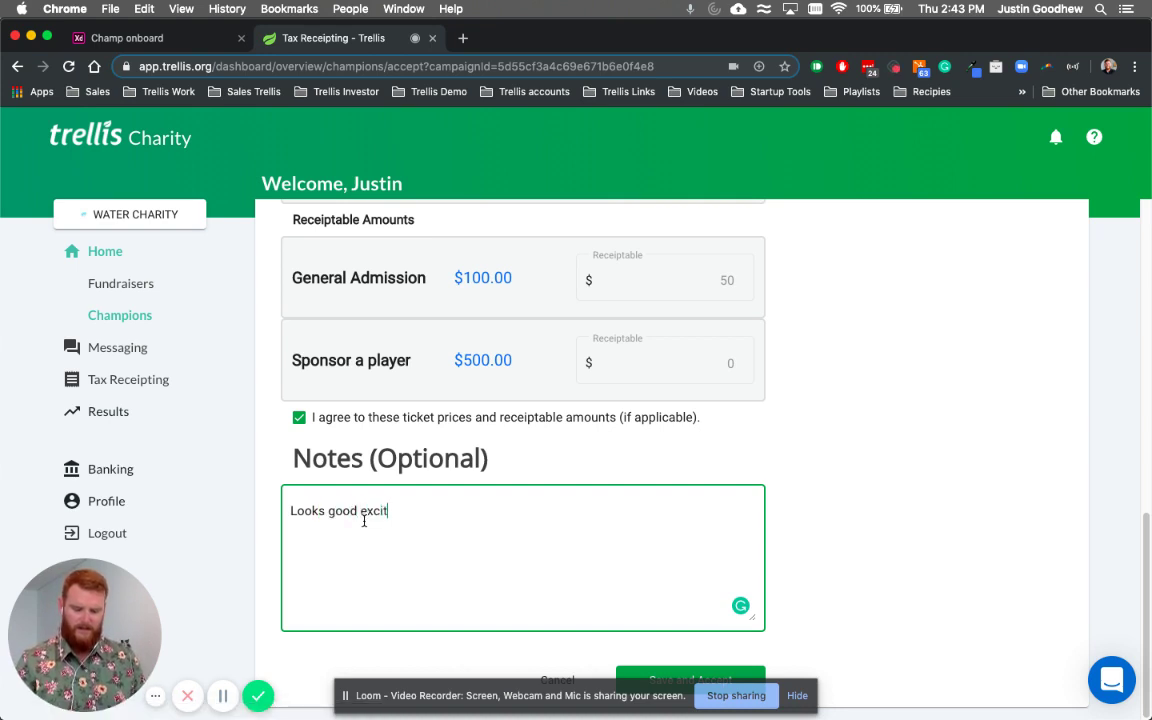
text(ed to s)
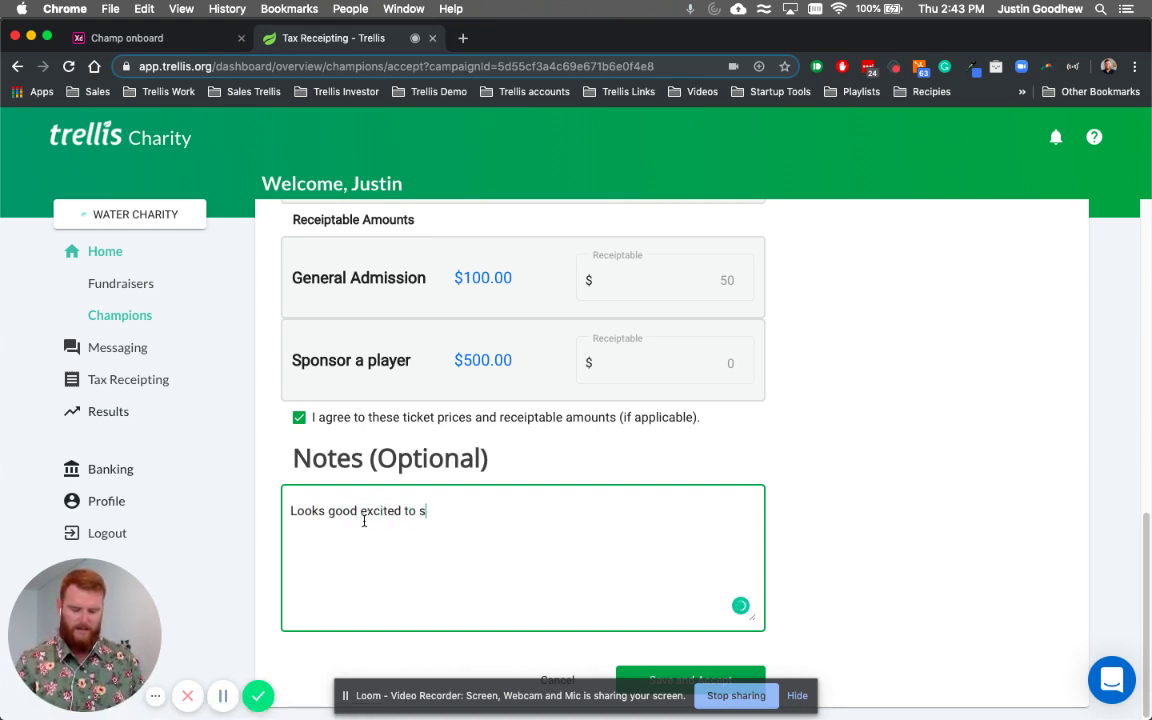
text(ee it. happen,)
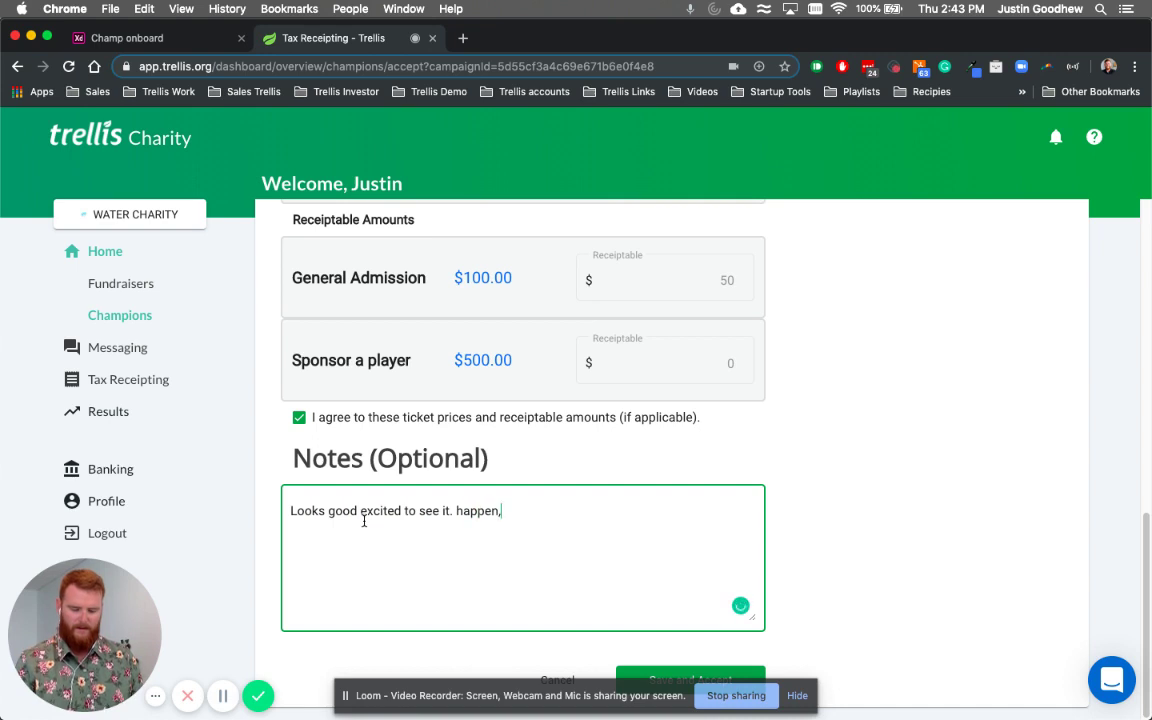
text( let me know if you)
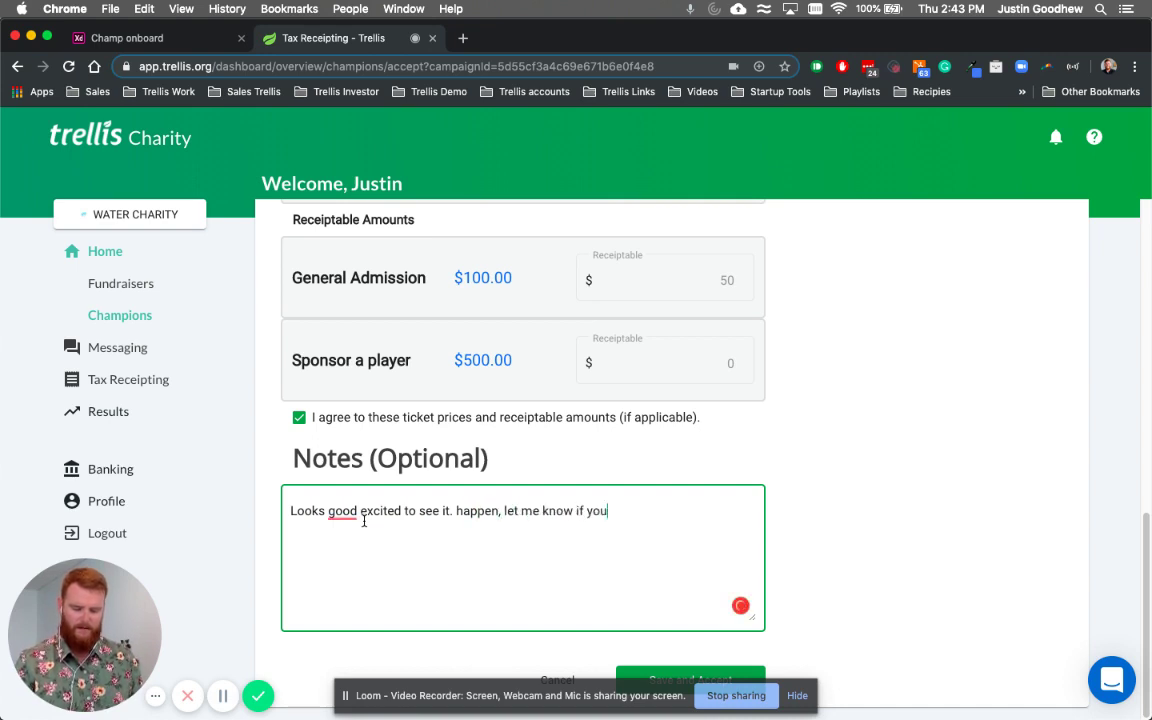
text( need anything)
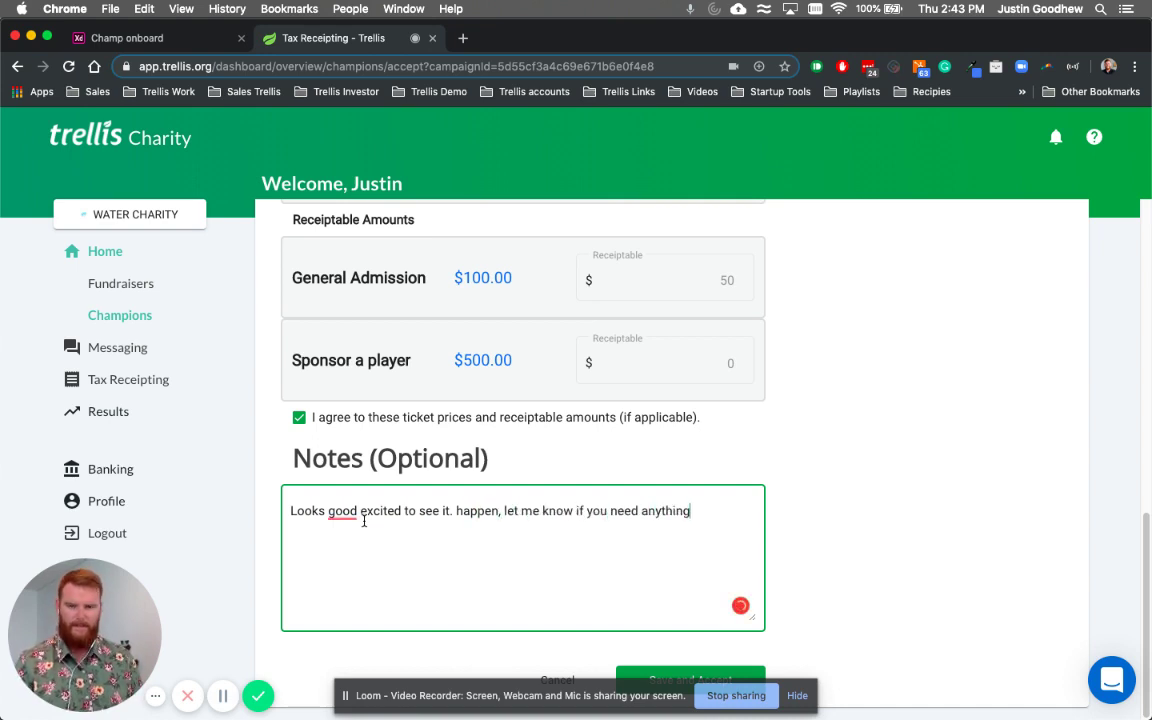
Step: Save and accept Hockey Night for Good, then view the 2 approved fundraisers
click(690, 679)
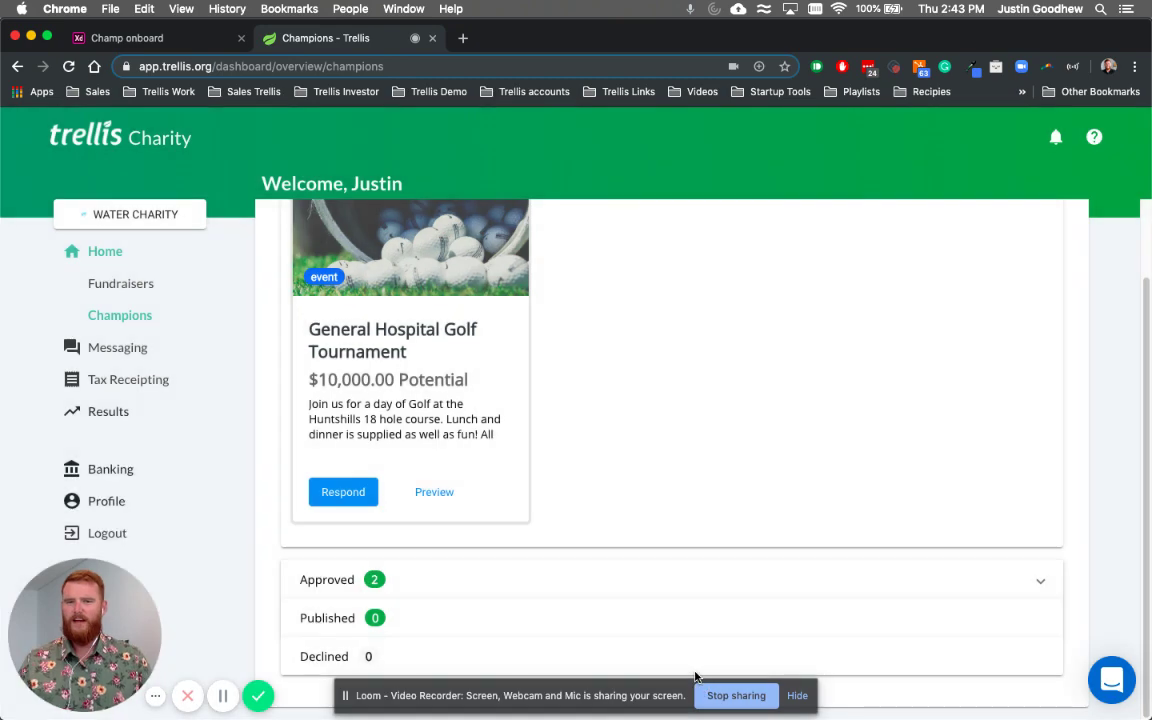
click(334, 581)
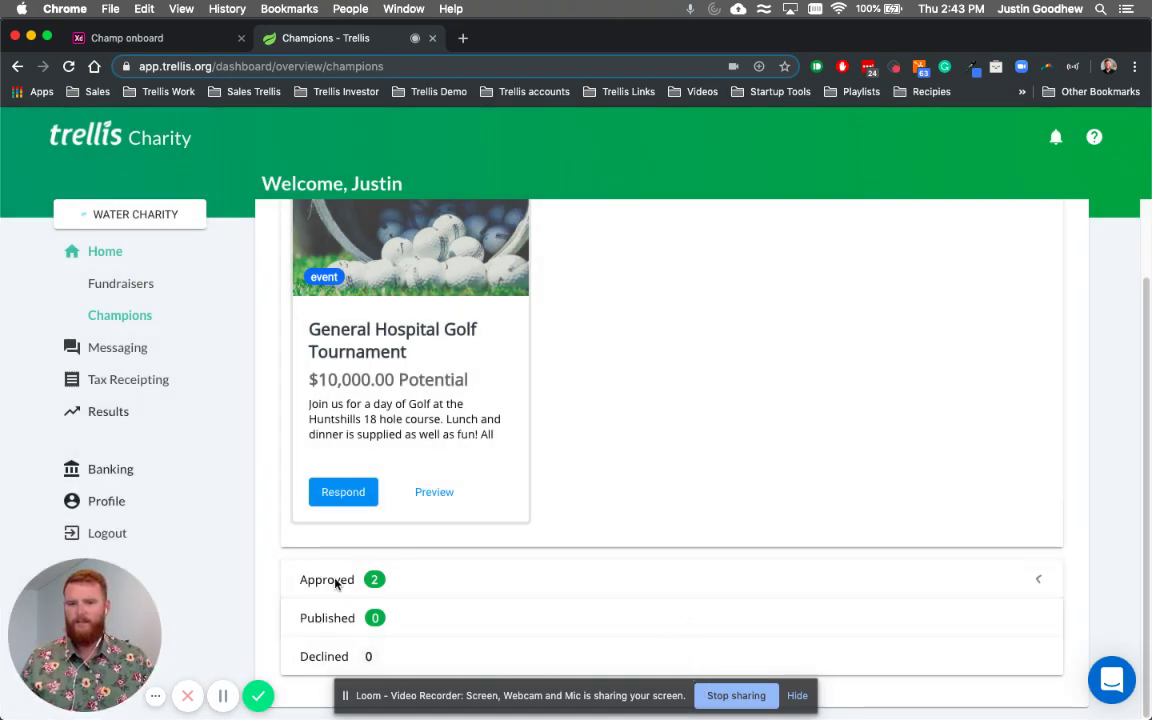